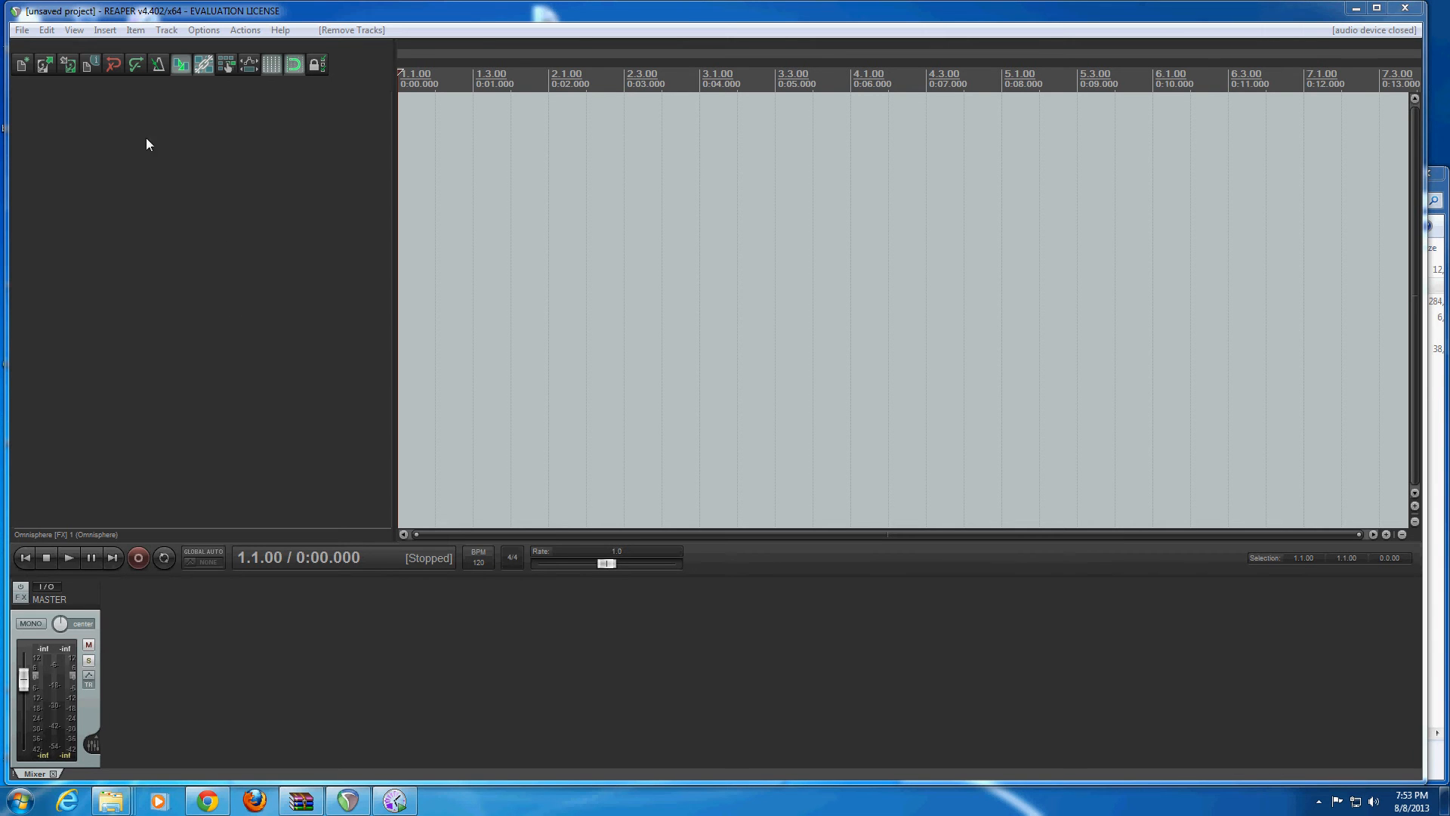
click(73, 120)
right_click(73, 120)
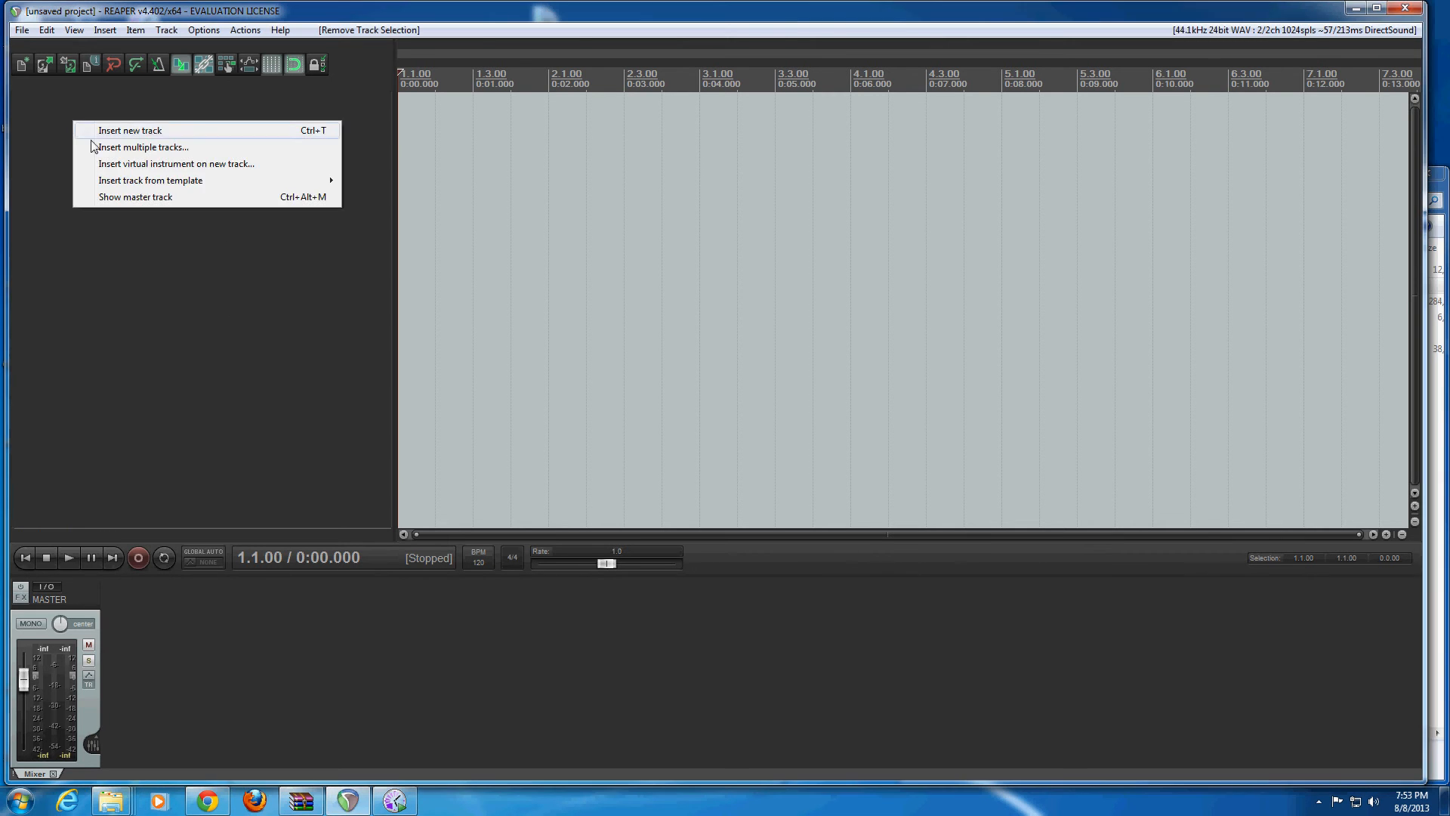
click(306, 233)
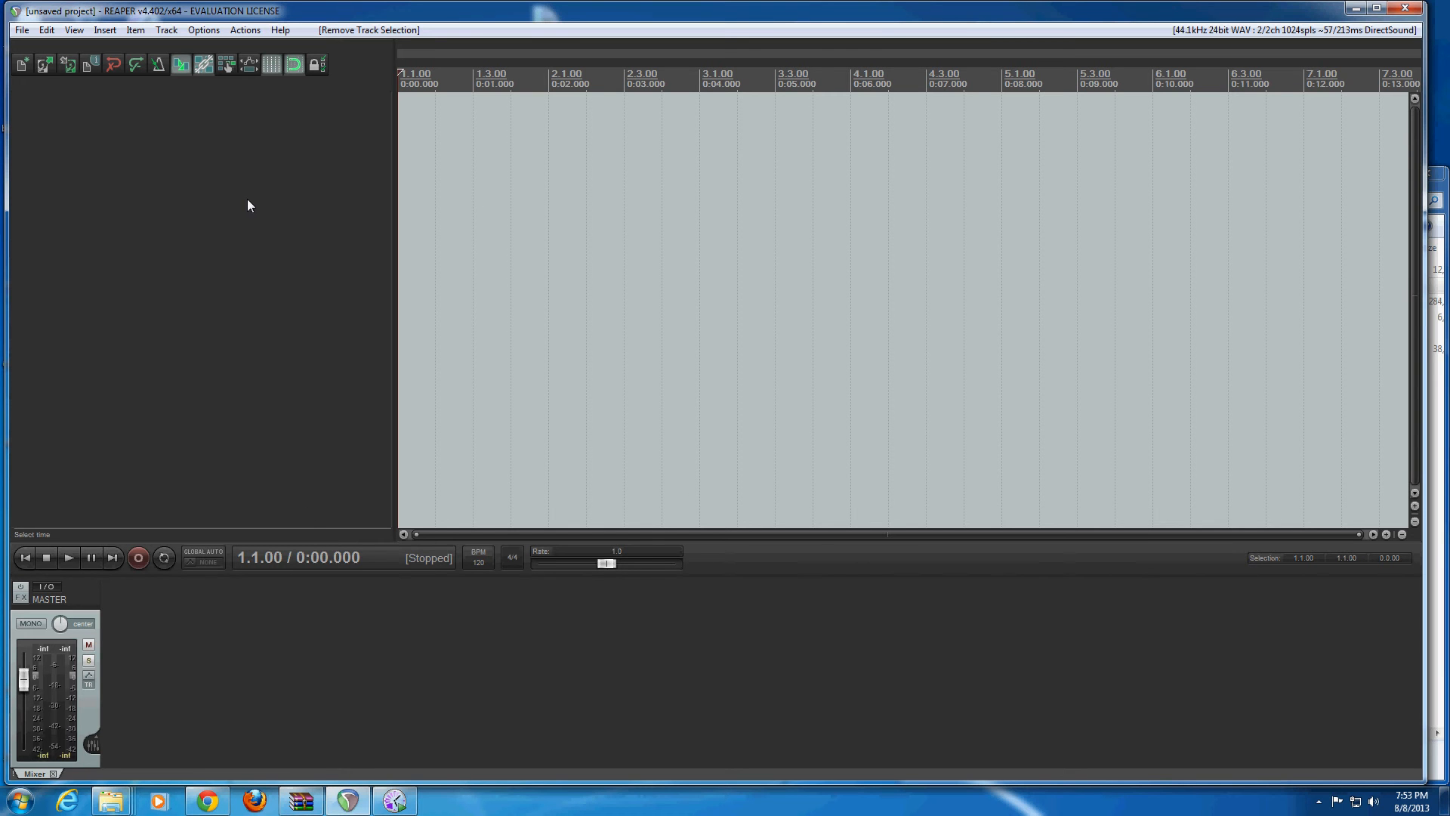
Insert the Omnisphere (x86) virtual instrument on a new track, declining the additional output tracks.
right_click(153, 148)
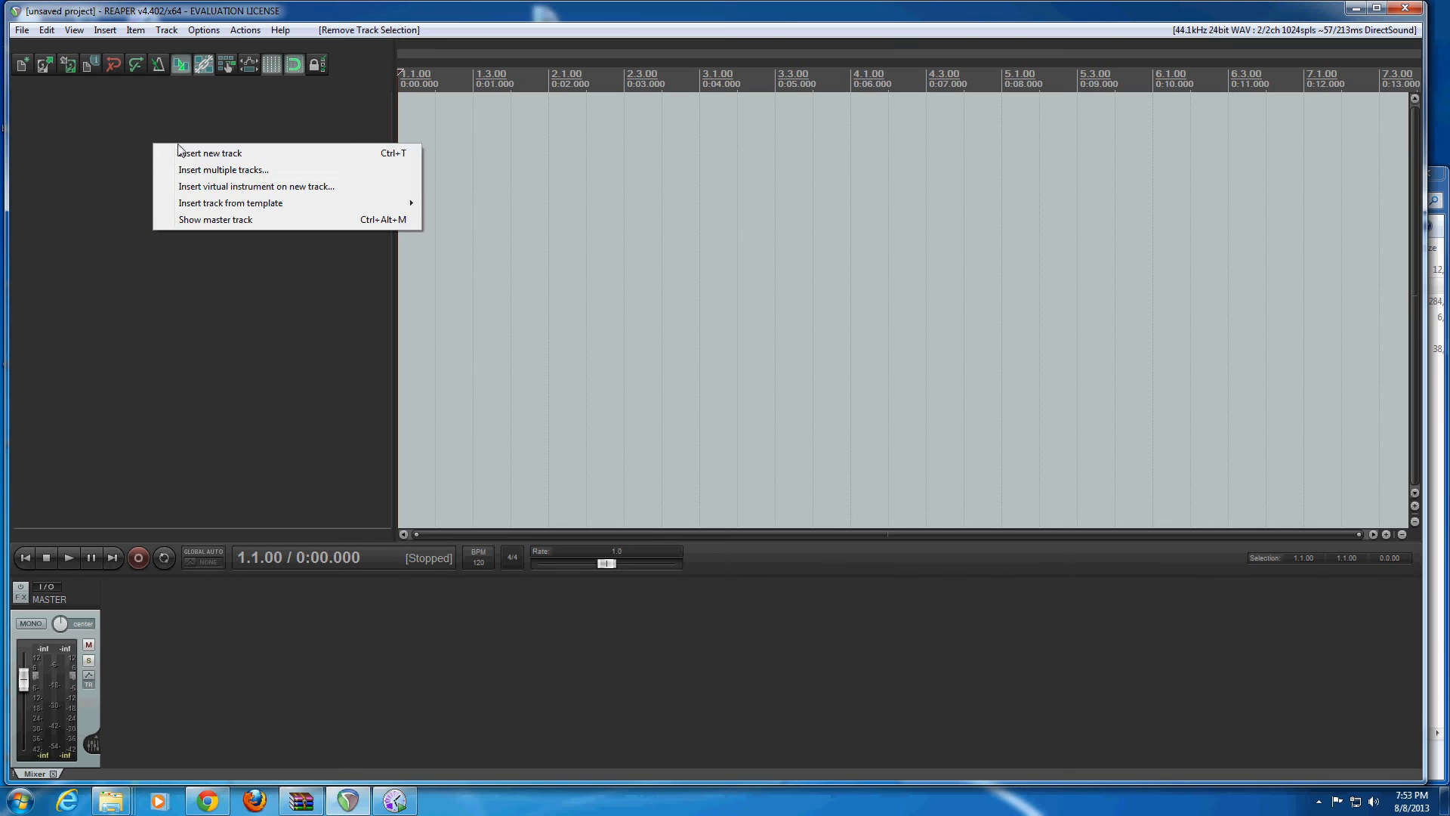
click(215, 188)
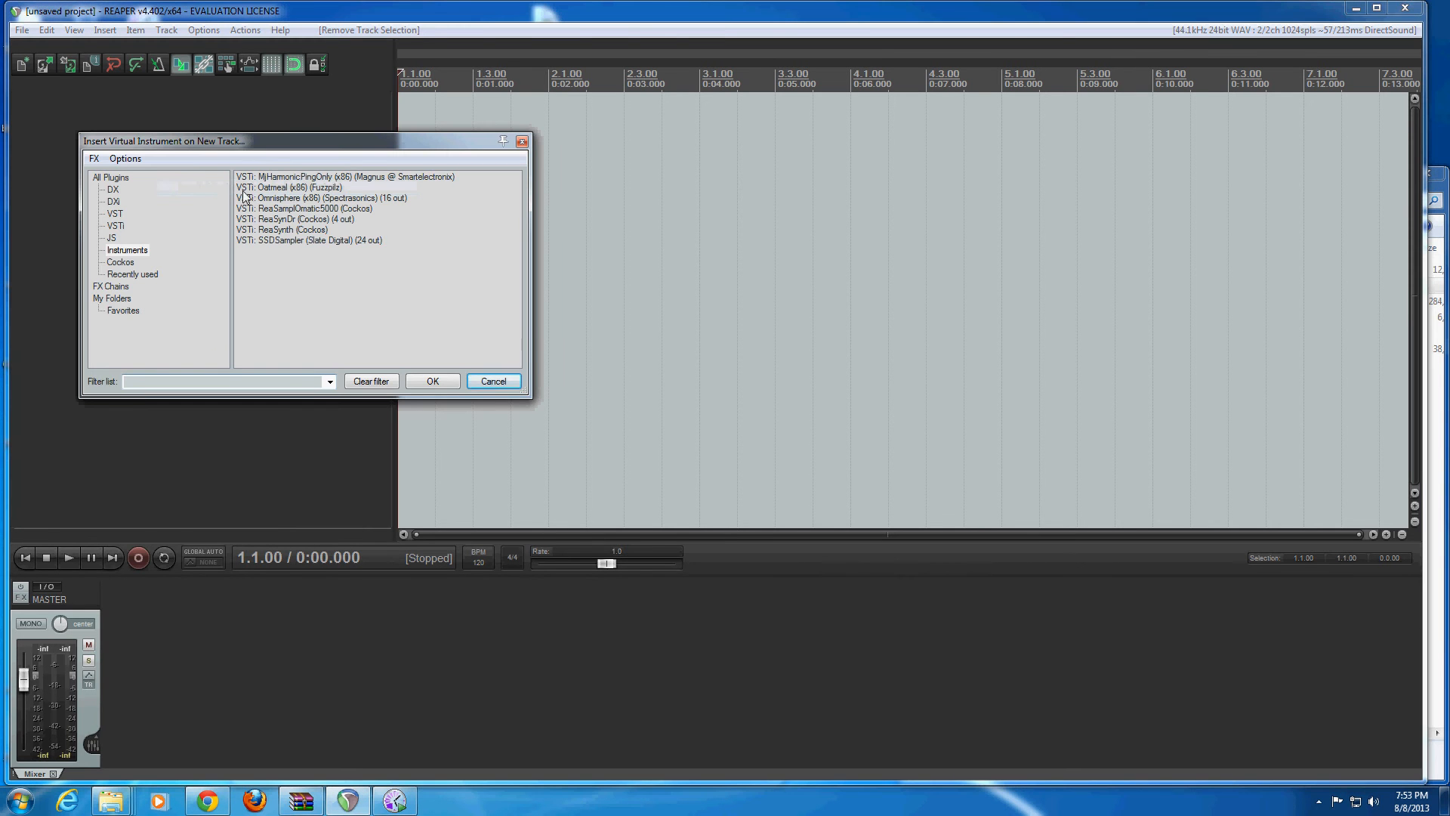
click(268, 199)
click(423, 382)
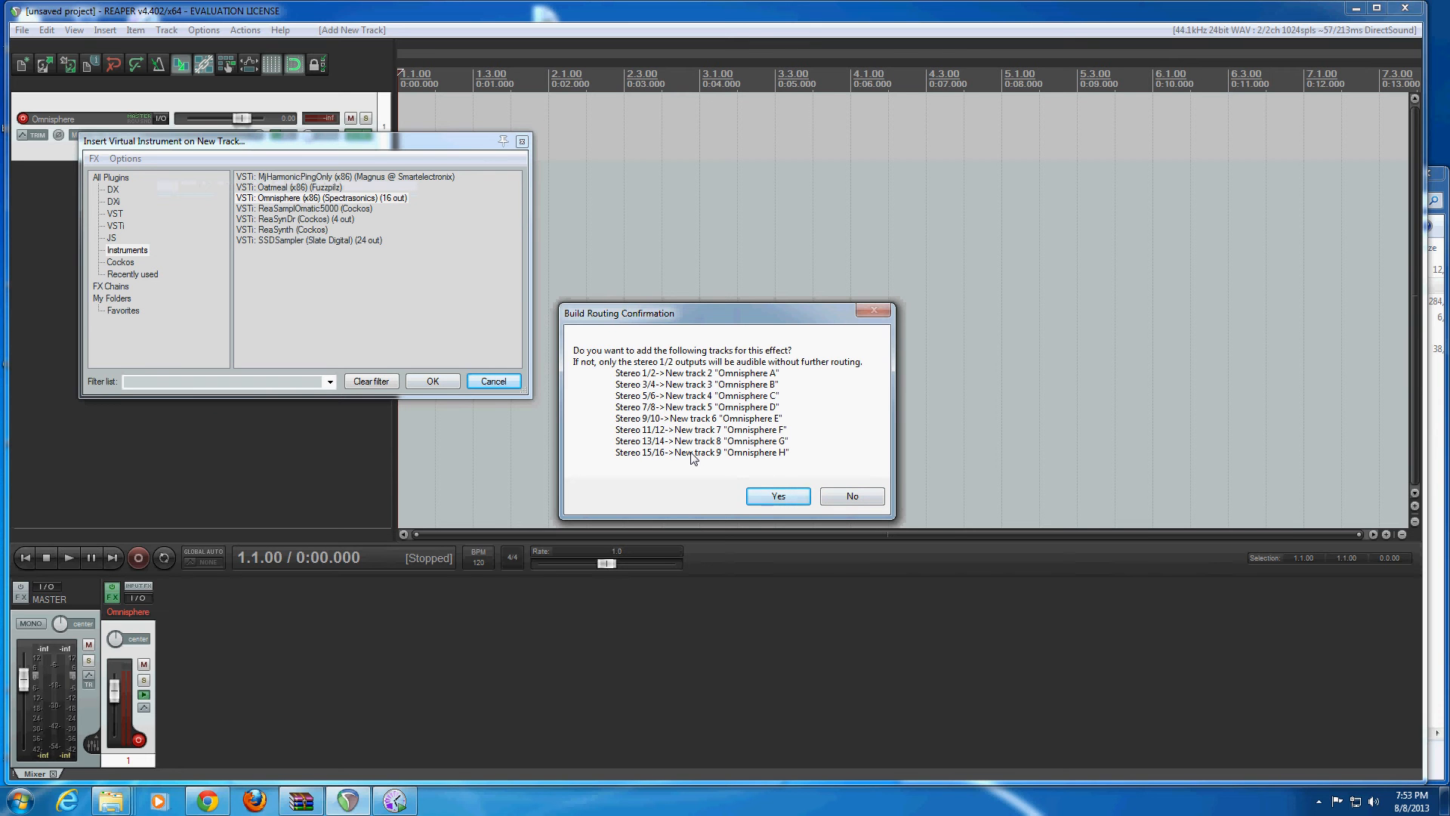
click(836, 504)
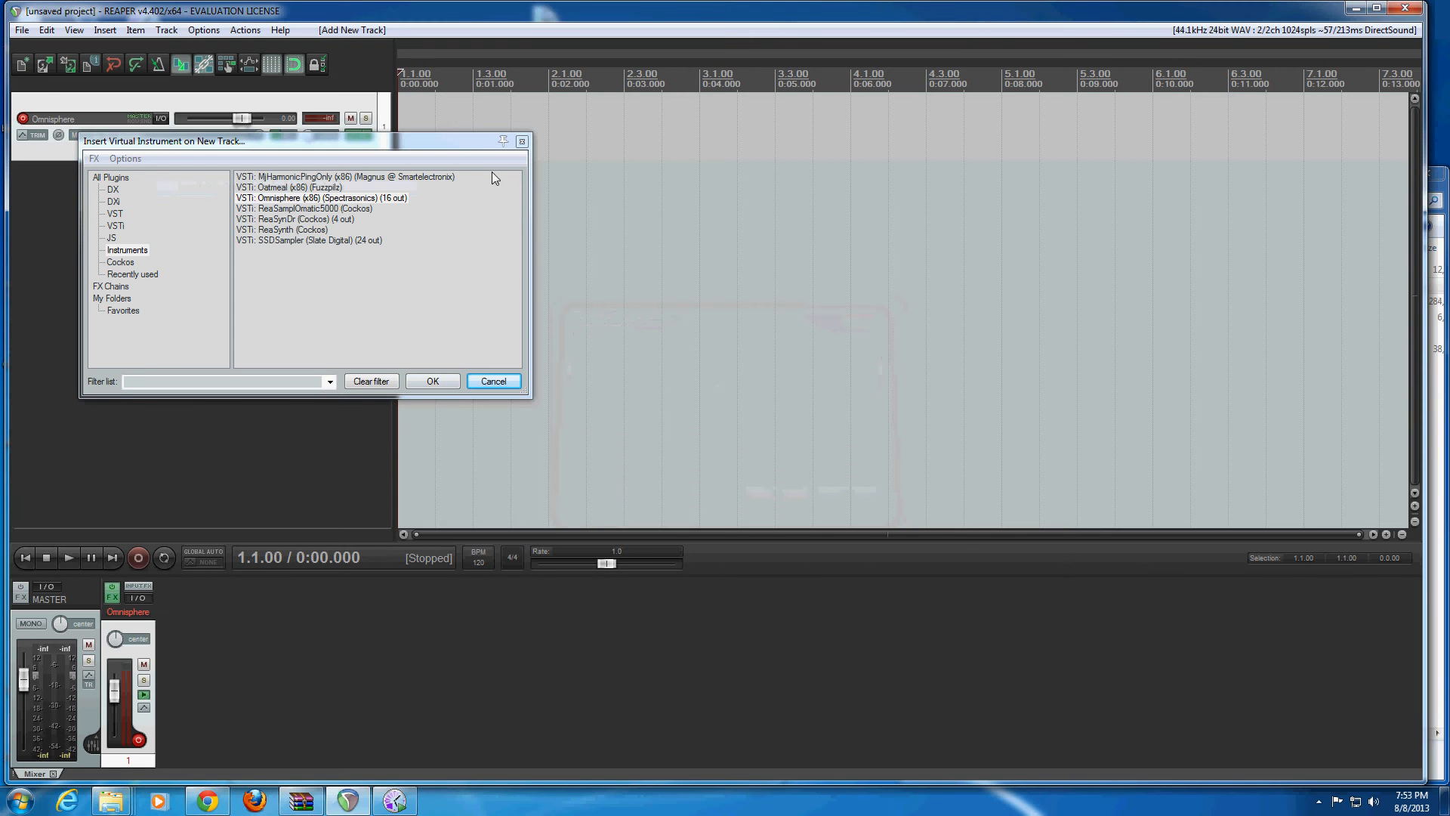
click(453, 381)
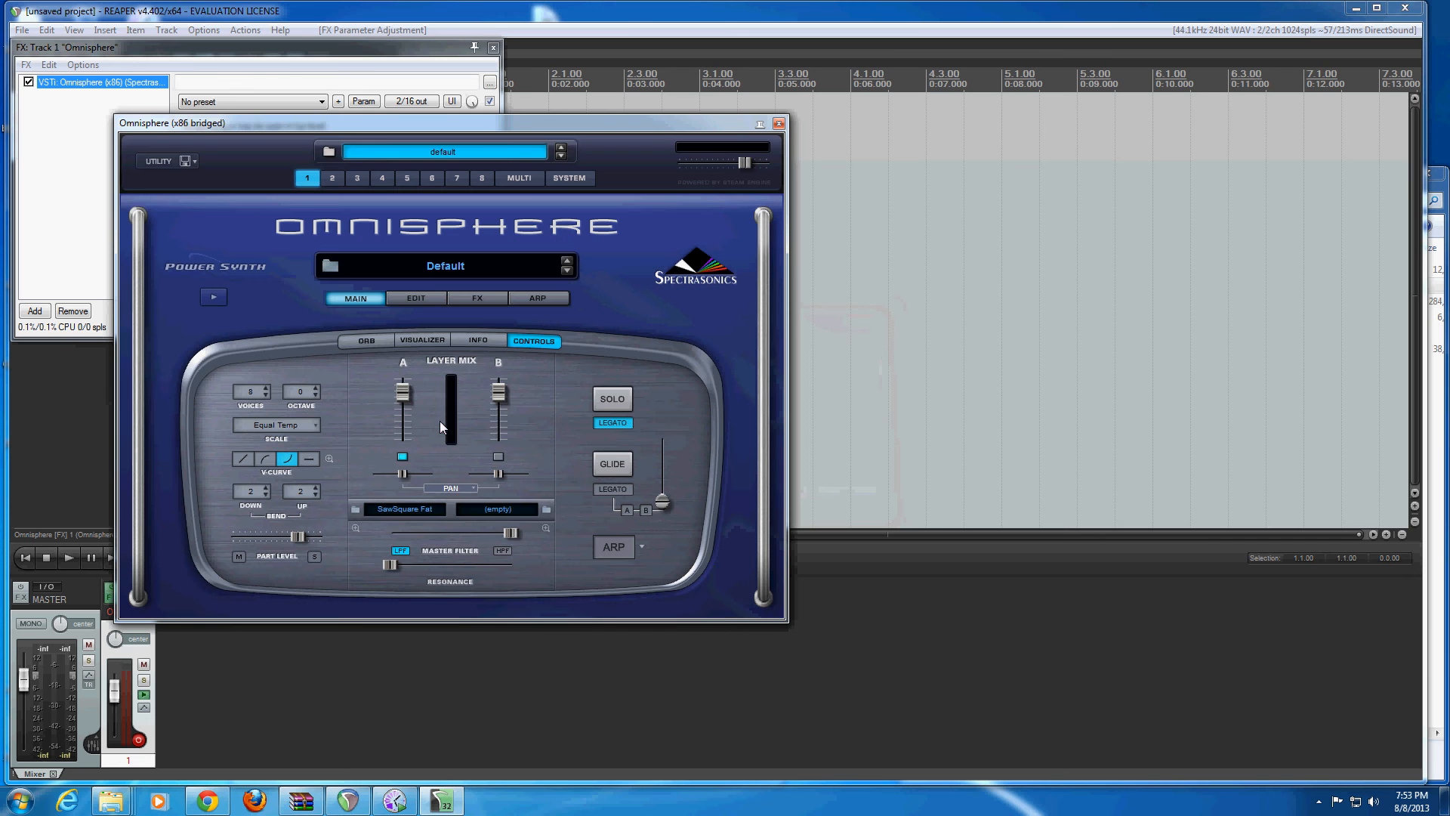
Load the Demo_Multi_01 multi from the BlakeMulti category in Omnisphere and check the patches in parts 1 to 4.
click(332, 179)
click(330, 153)
click(173, 351)
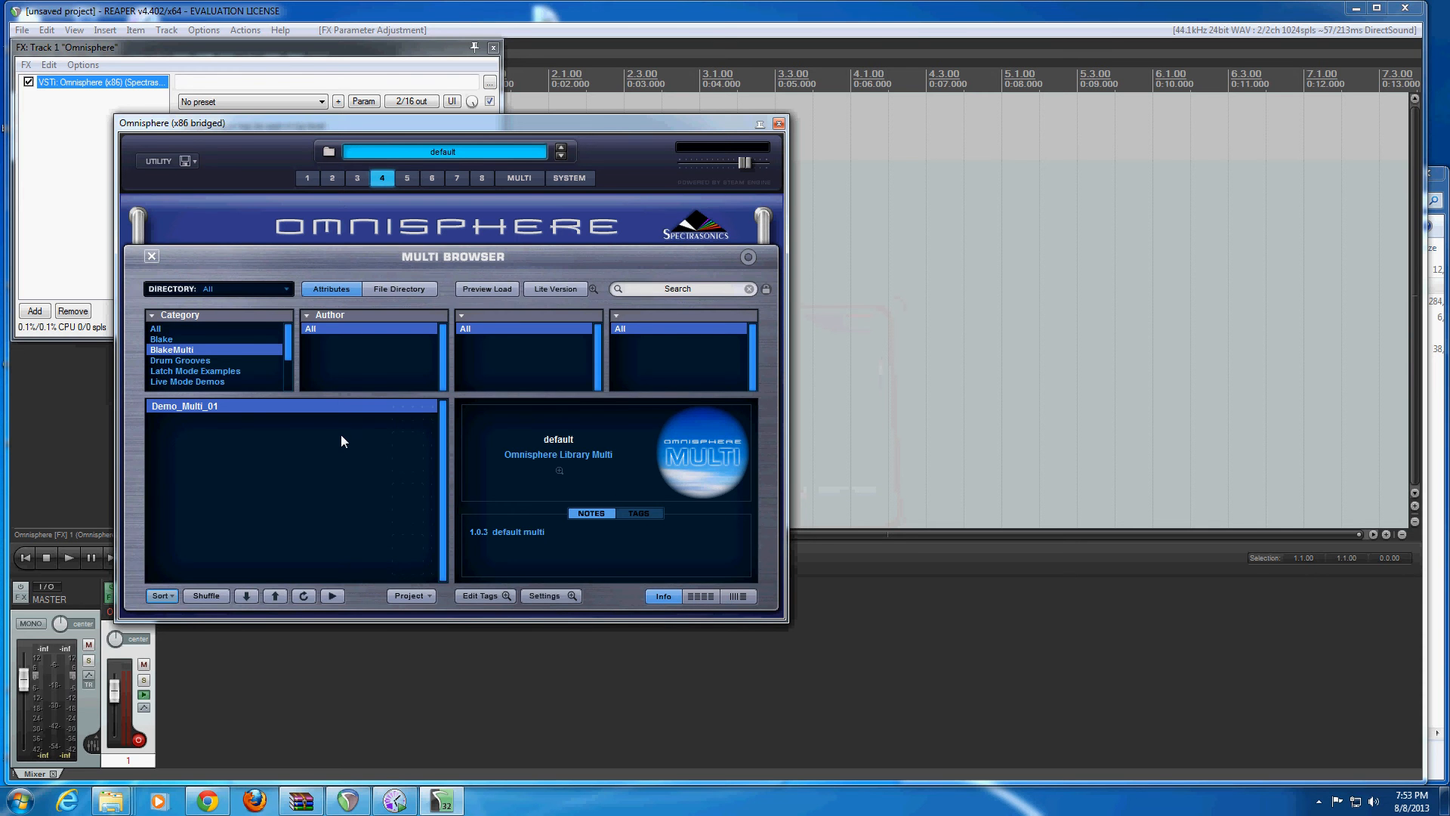
click(156, 257)
click(309, 179)
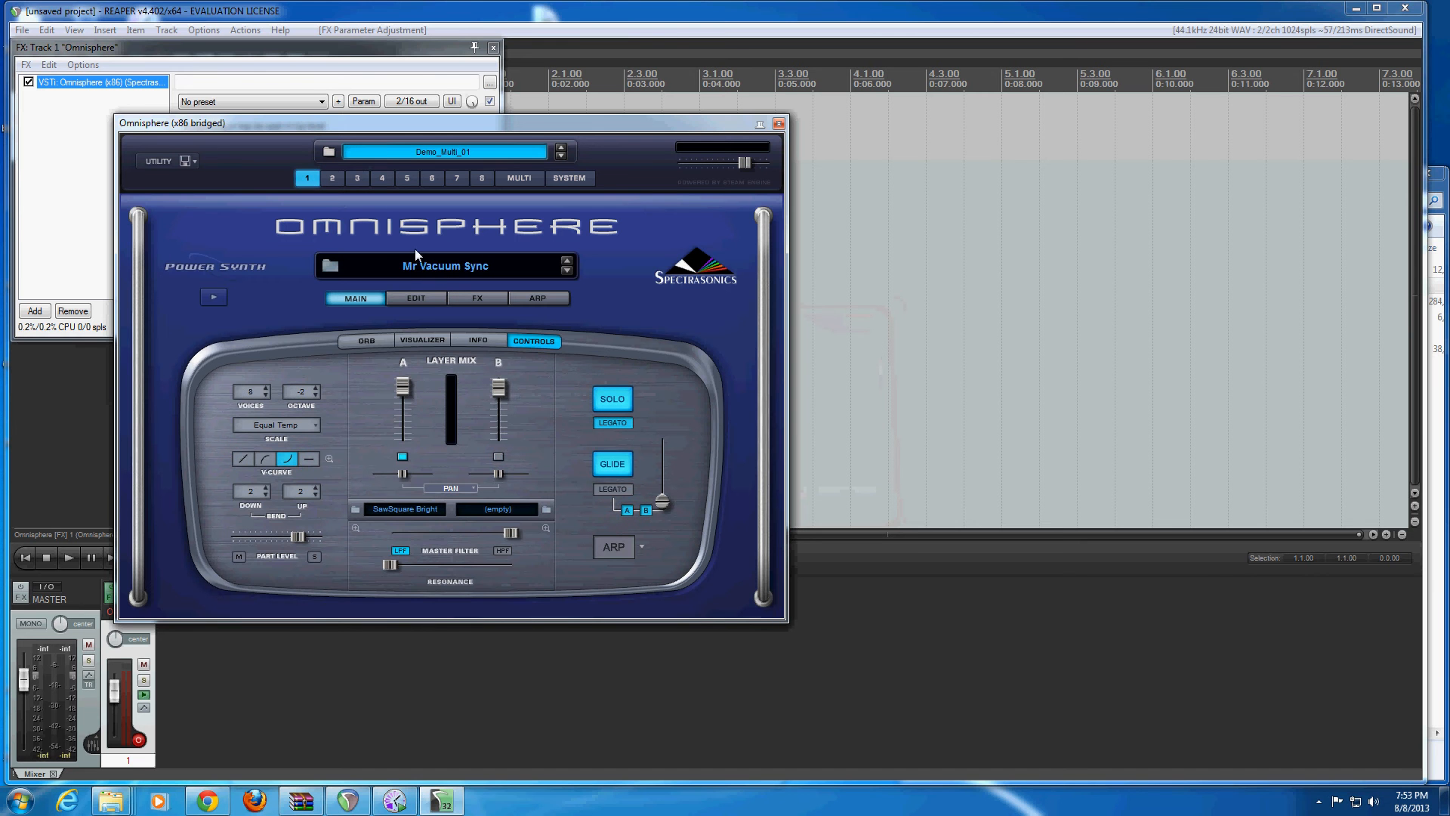
click(327, 183)
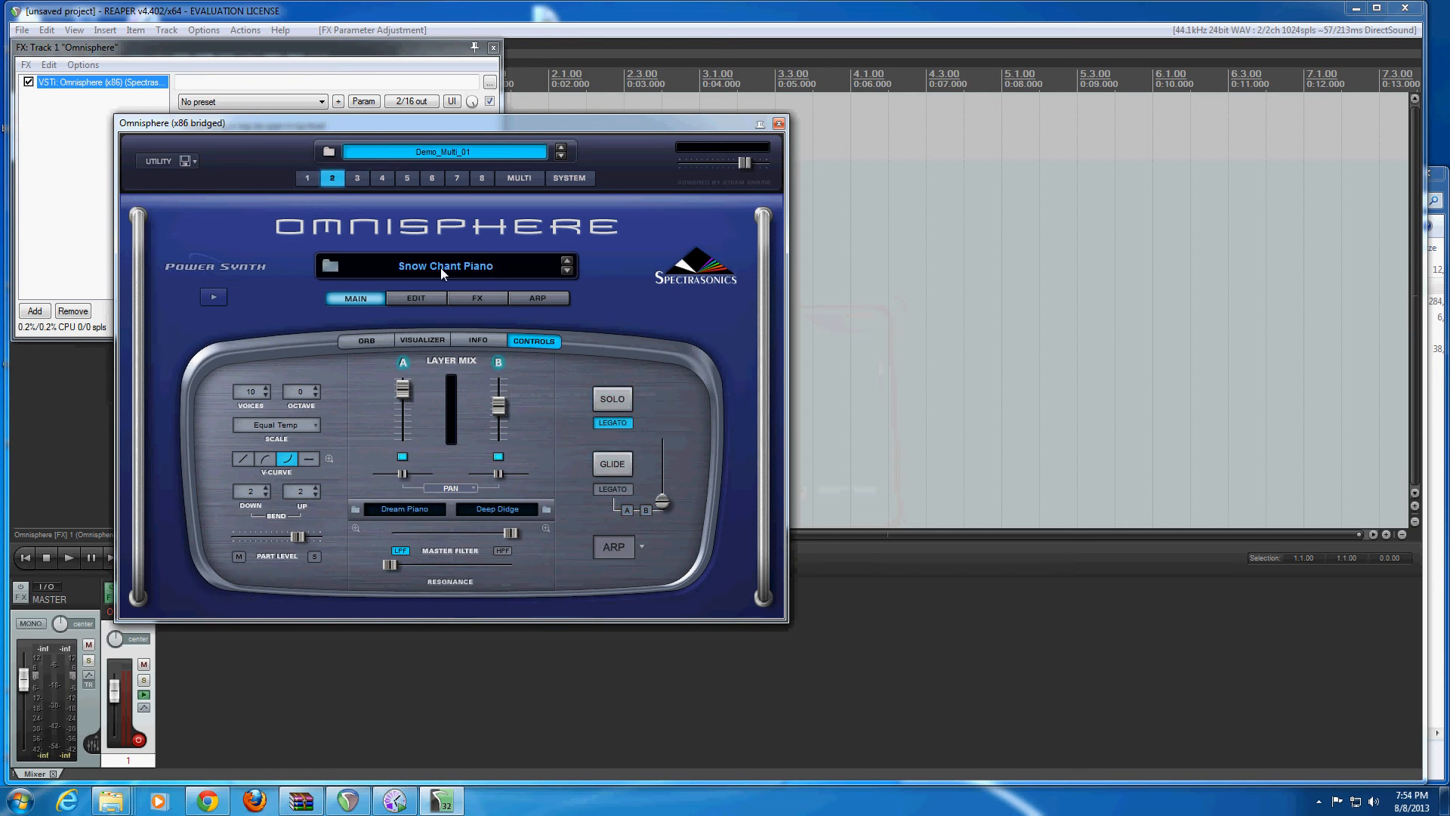
click(352, 183)
click(383, 180)
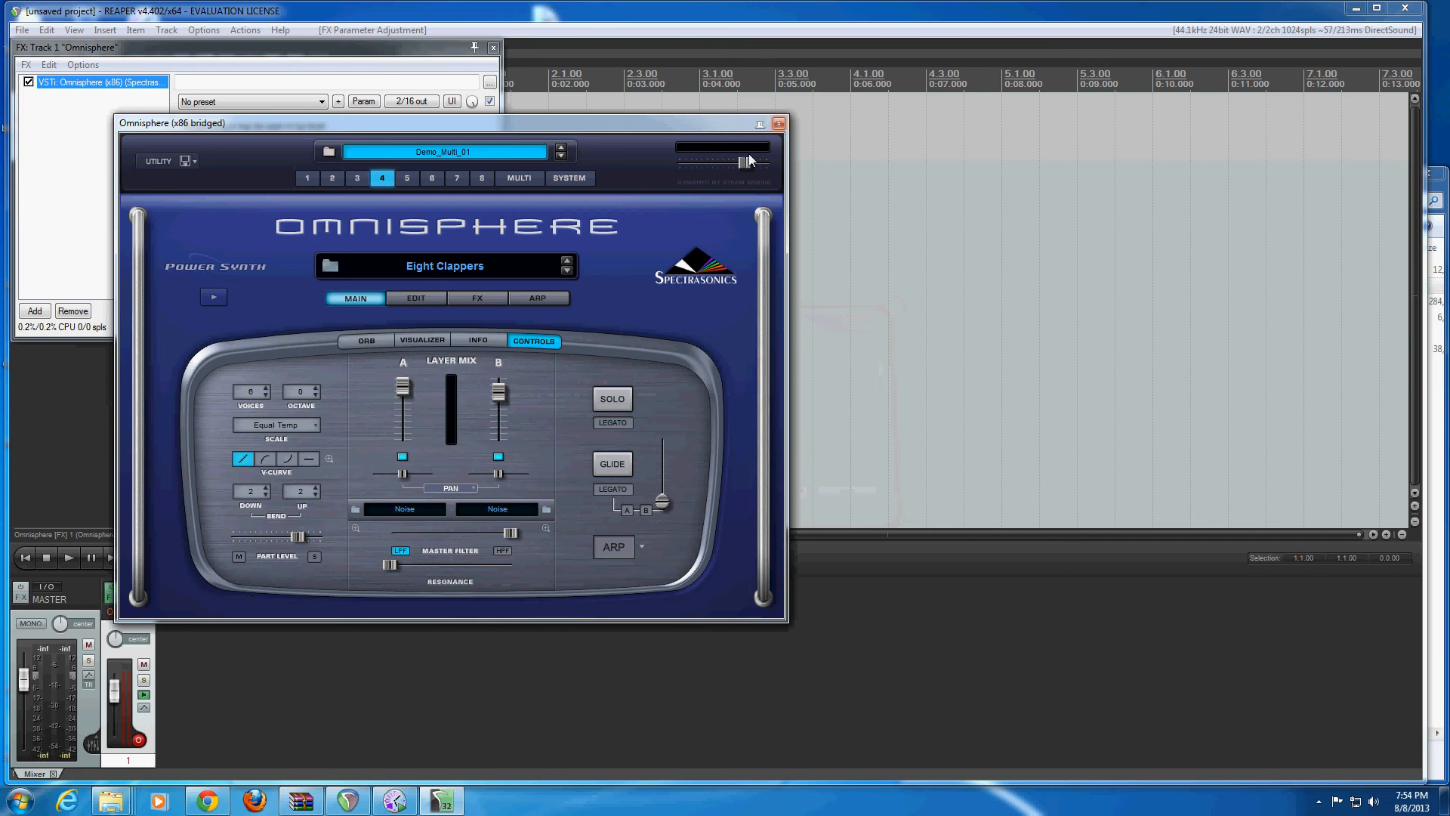
Lower Omnisphere's master volume slightly and close the instrument and its FX chain window.
drag(741, 168, 720, 167)
click(779, 123)
click(494, 48)
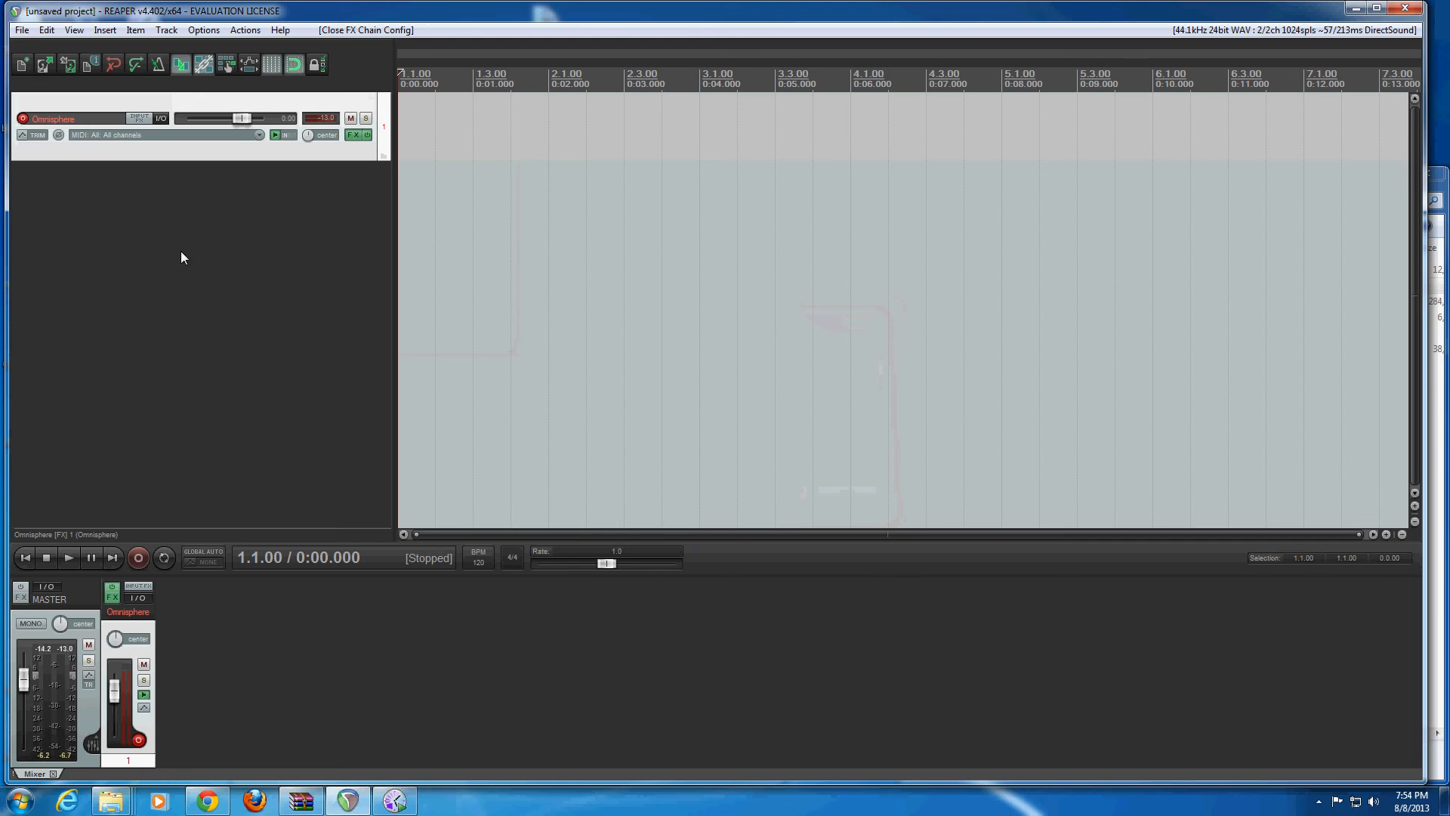
Insert a new track below Omnisphere and name it Omni MIDI Folder.
click(160, 188)
right_click(160, 188)
click(183, 200)
text(Omni M)
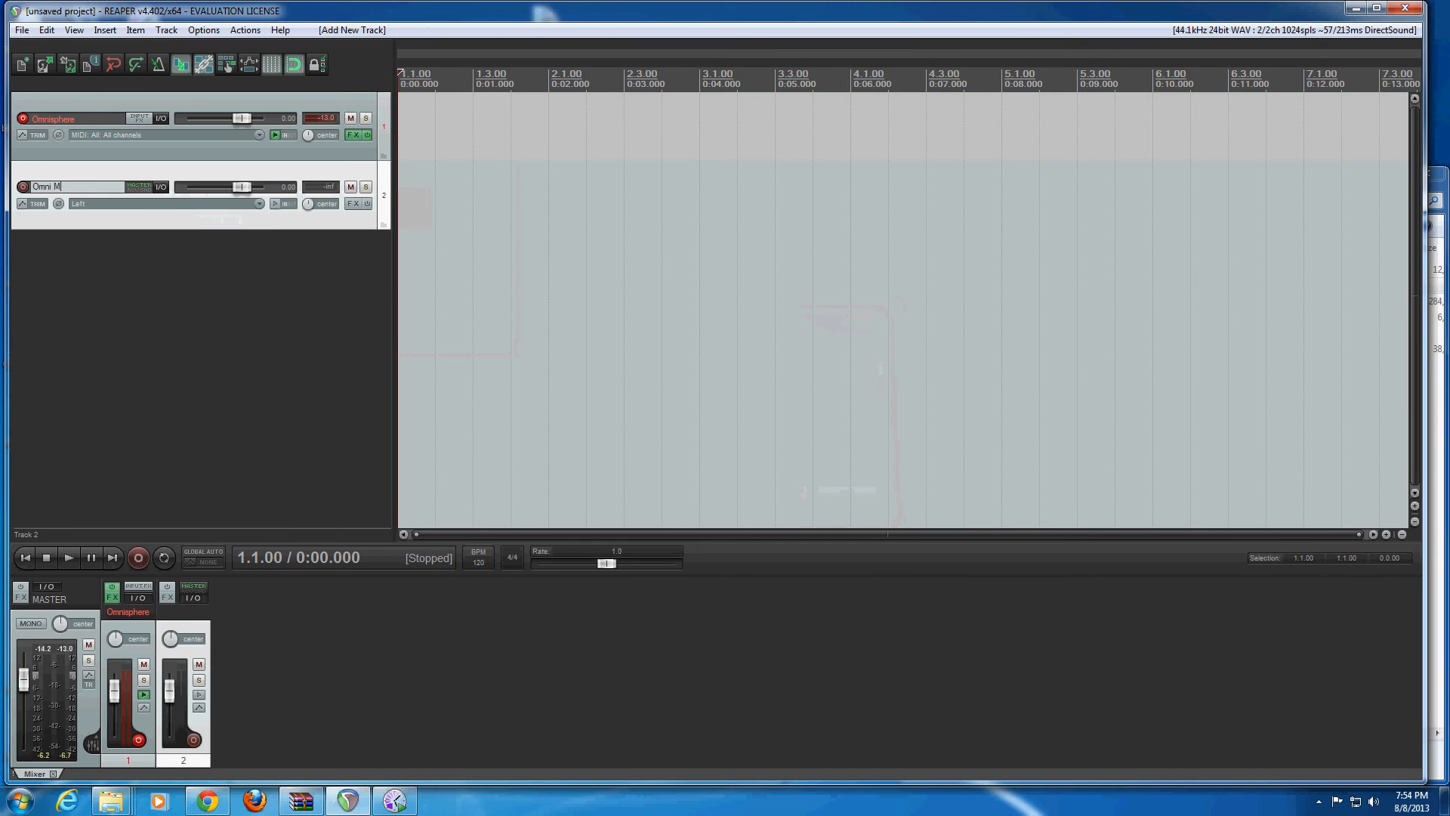
text(IDI Folder)
key(Return)
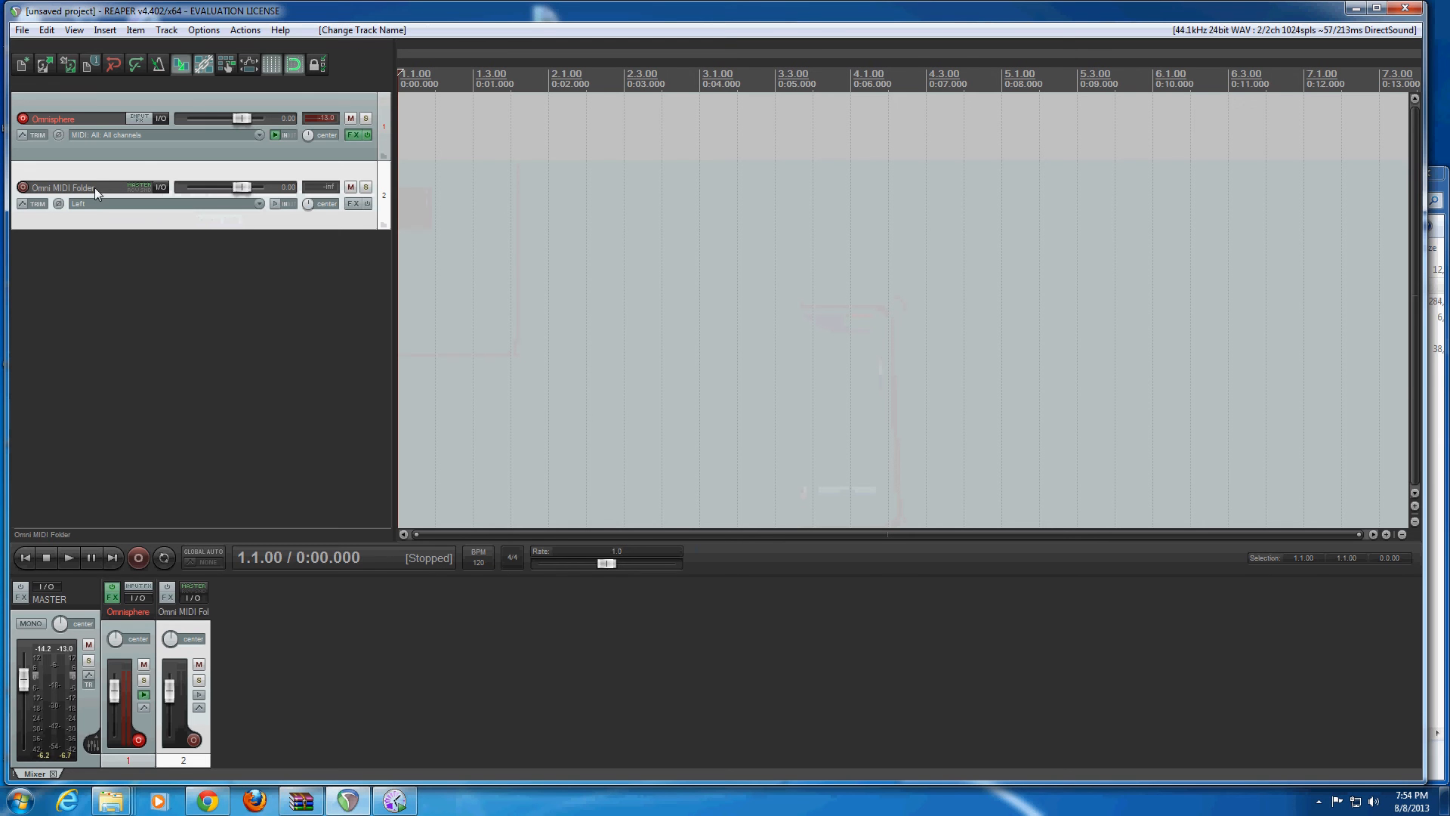
Insert another track below the Omni MIDI Folder track and name it Omni MIDI 1.
click(112, 267)
right_click(111, 267)
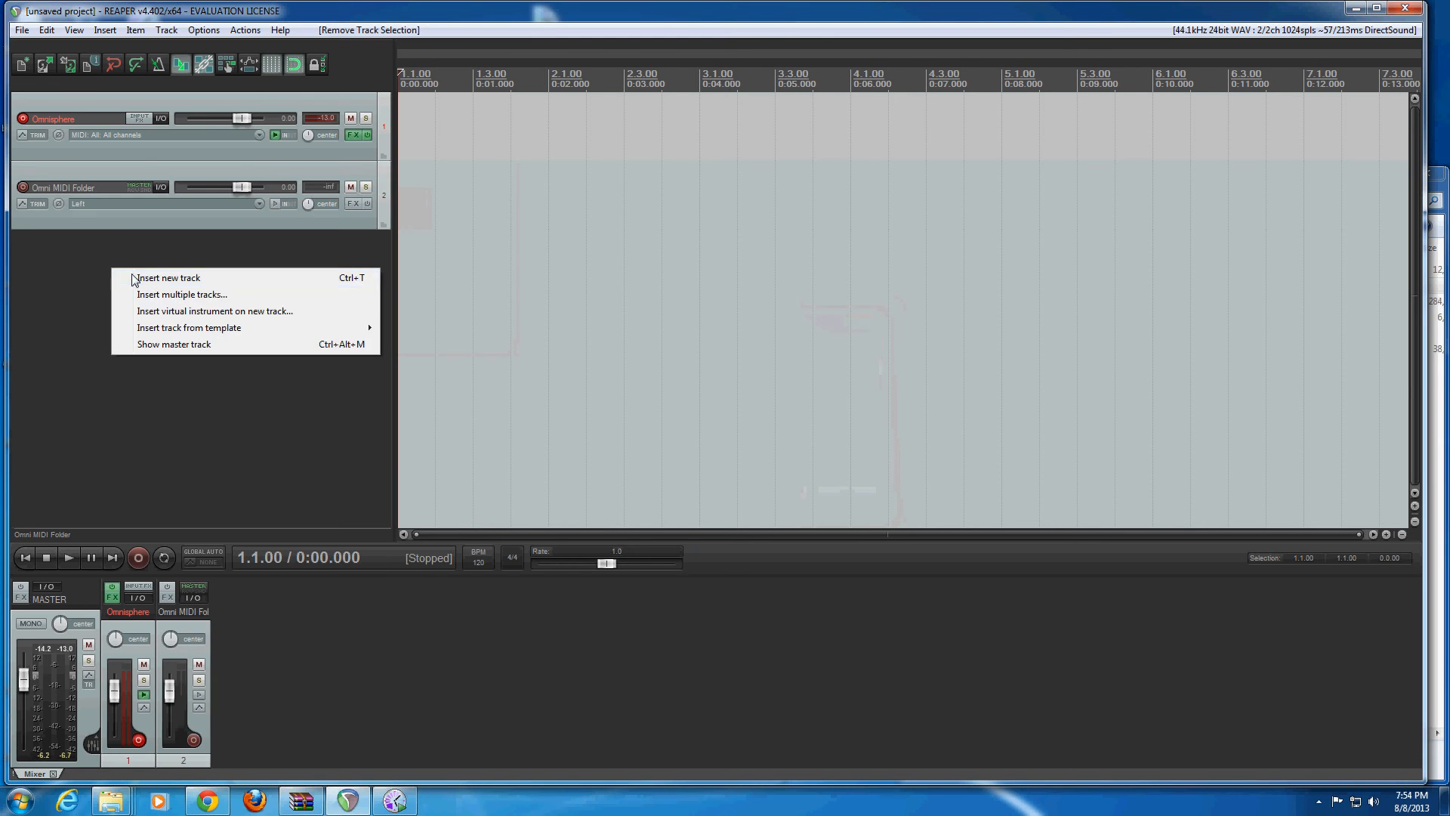
click(132, 278)
double_click(101, 257)
text(Omni MIDI 1)
click(170, 309)
Set the record input of the Omni MIDI Folder and Omni MIDI 1 tracks to all MIDI inputs, all channels.
click(137, 224)
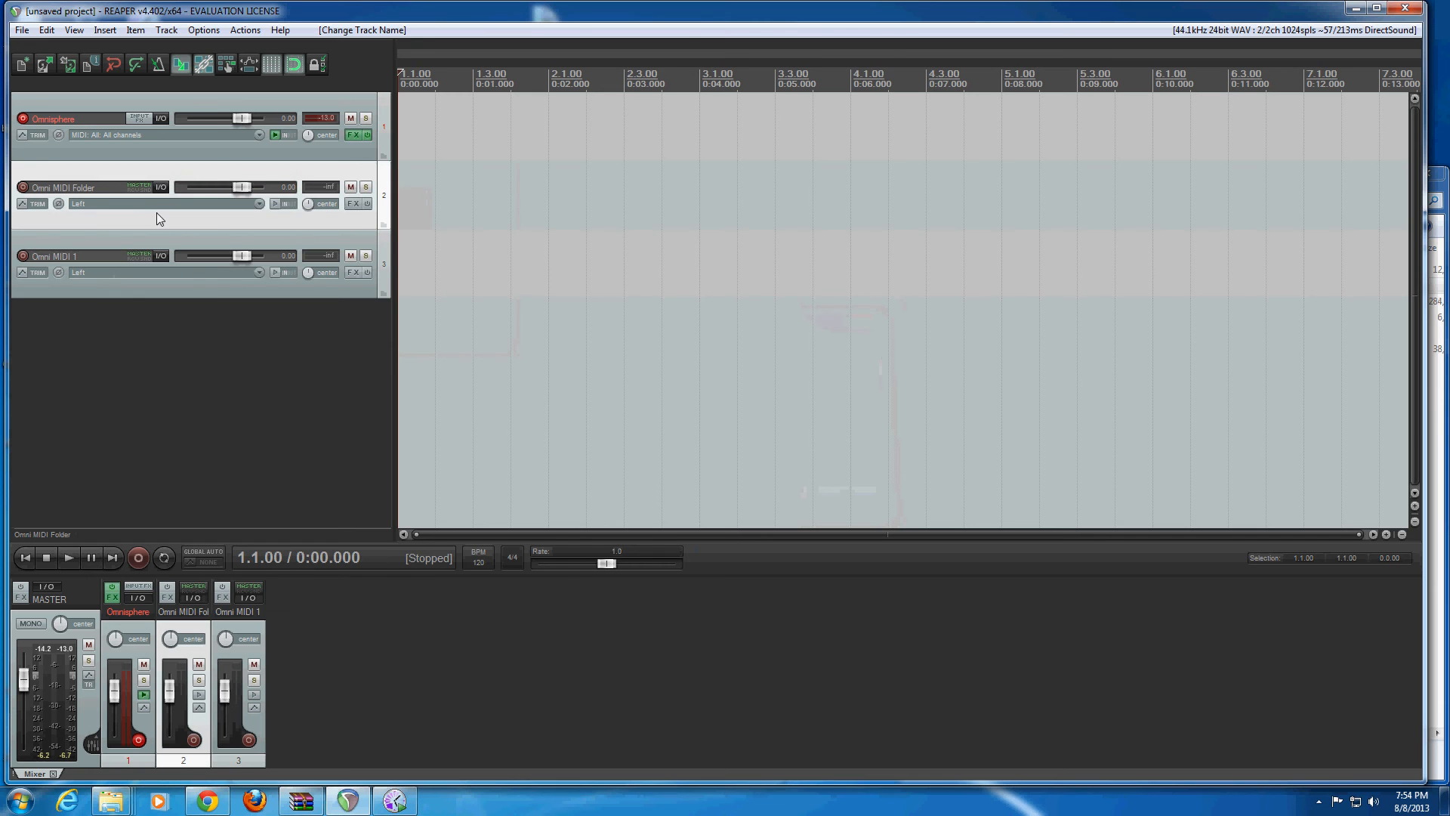
click(258, 205)
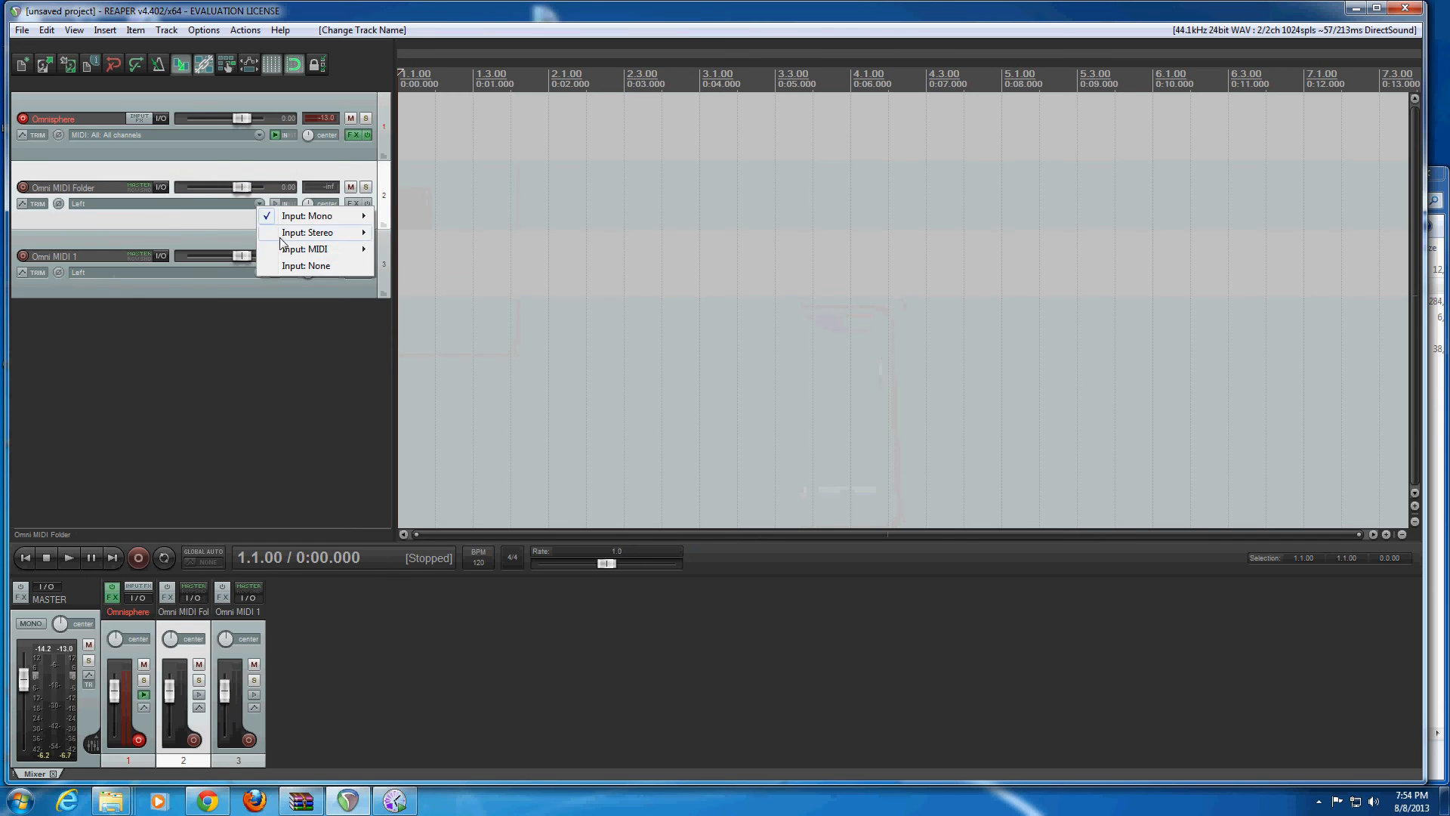
mouse_move(287, 251)
mouse_move(410, 283)
click(551, 282)
click(259, 272)
mouse_move(320, 314)
mouse_move(427, 350)
click(563, 353)
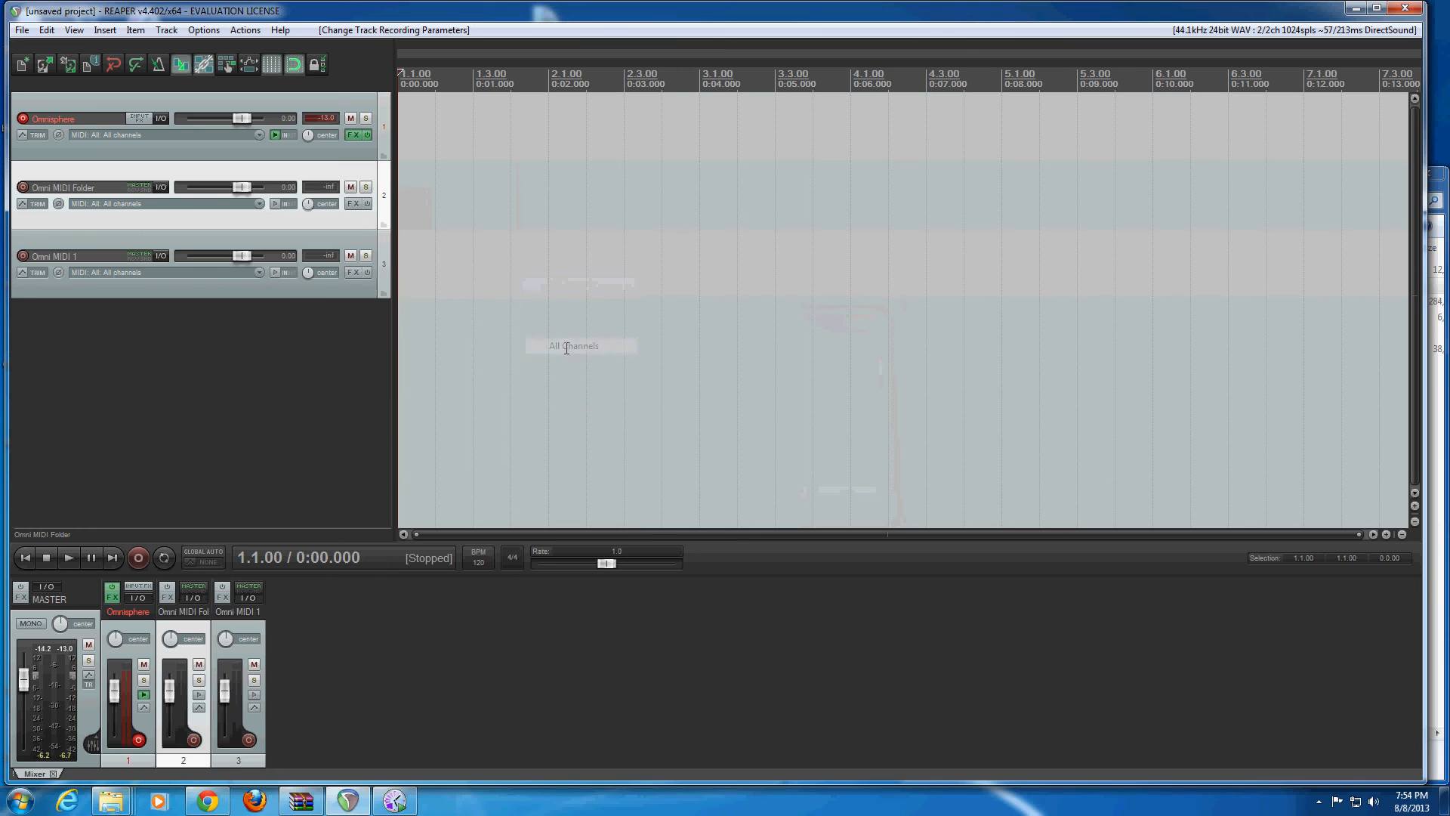
Disarm recording on the Omnisphere track and turn Omni MIDI Folder into a folder containing Omni MIDI 1.
click(23, 118)
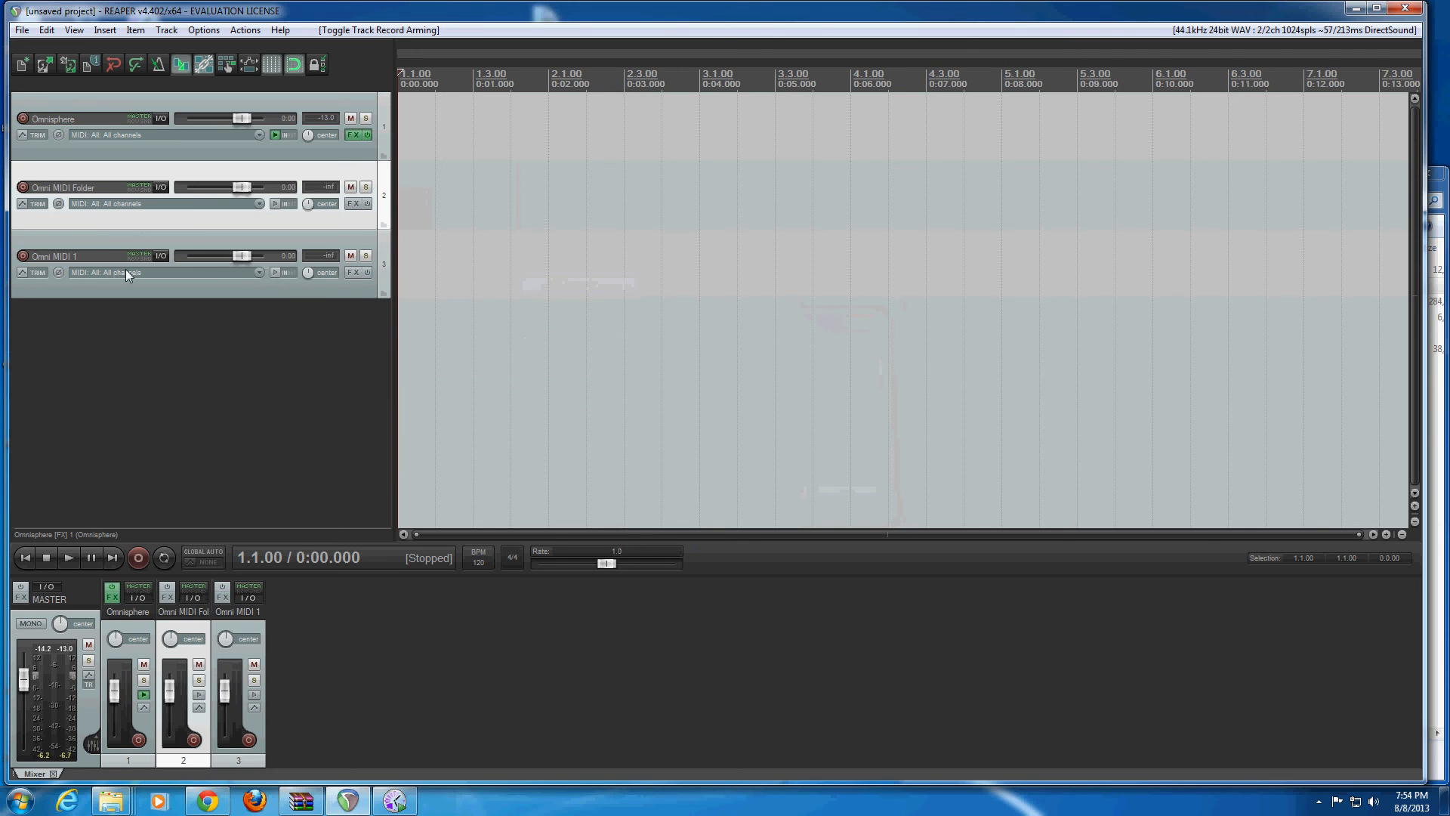
click(106, 292)
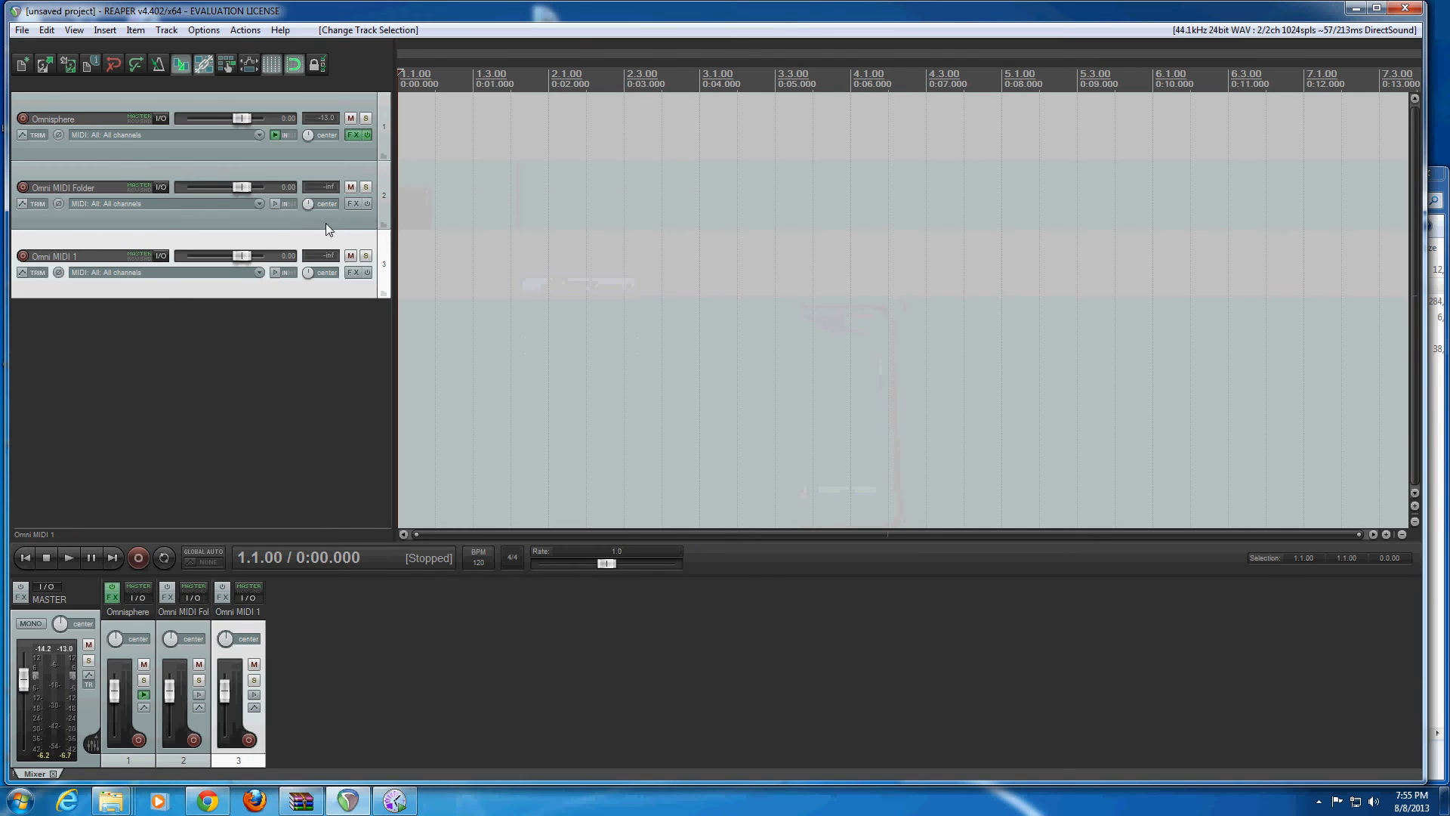
click(384, 224)
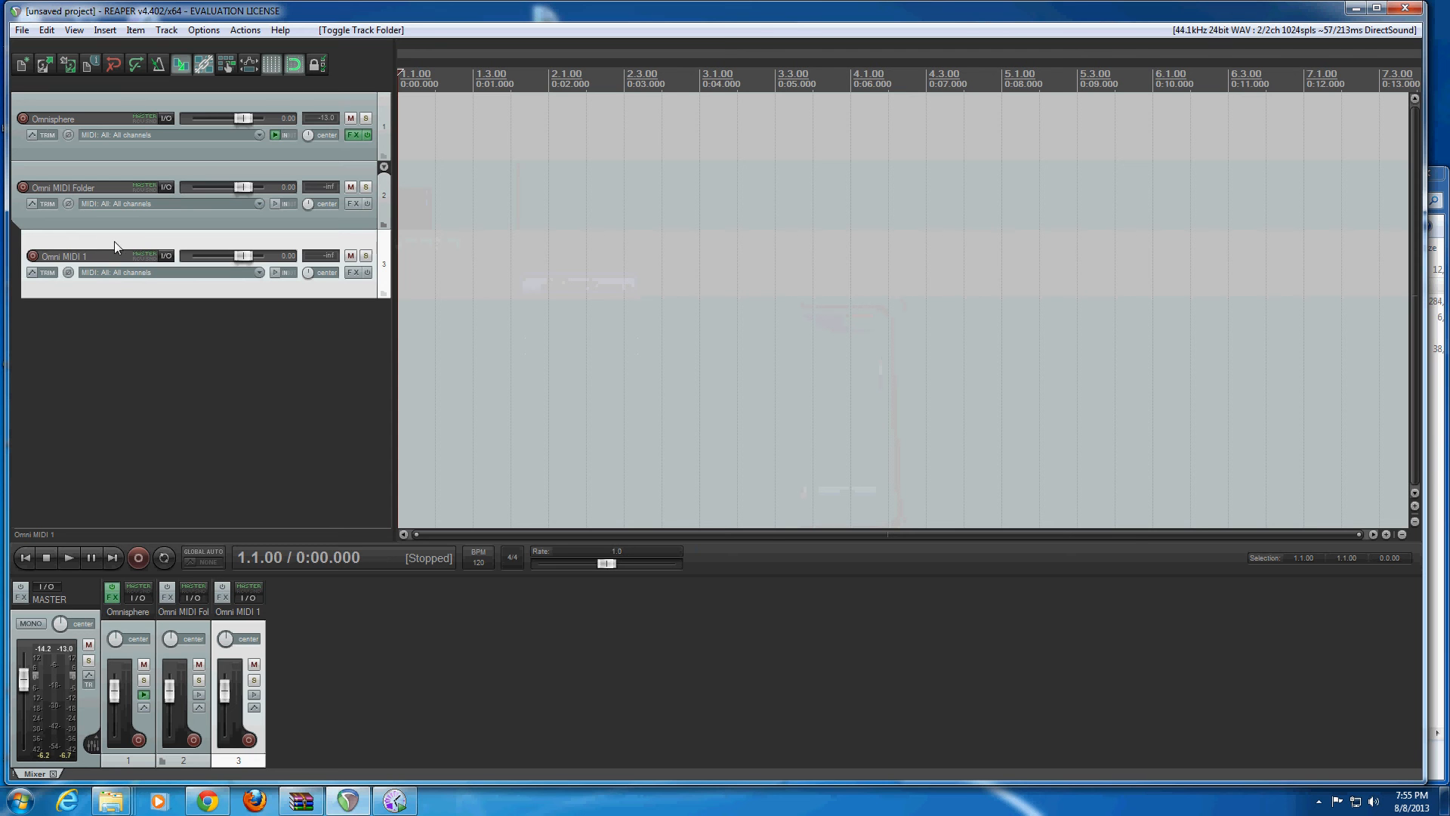
Paste three copies of the Omni MIDI 1 track below it inside the folder.
click(100, 334)
key(ctrl+v)
key(ctrl+v)
click(98, 457)
key(ctrl+v)
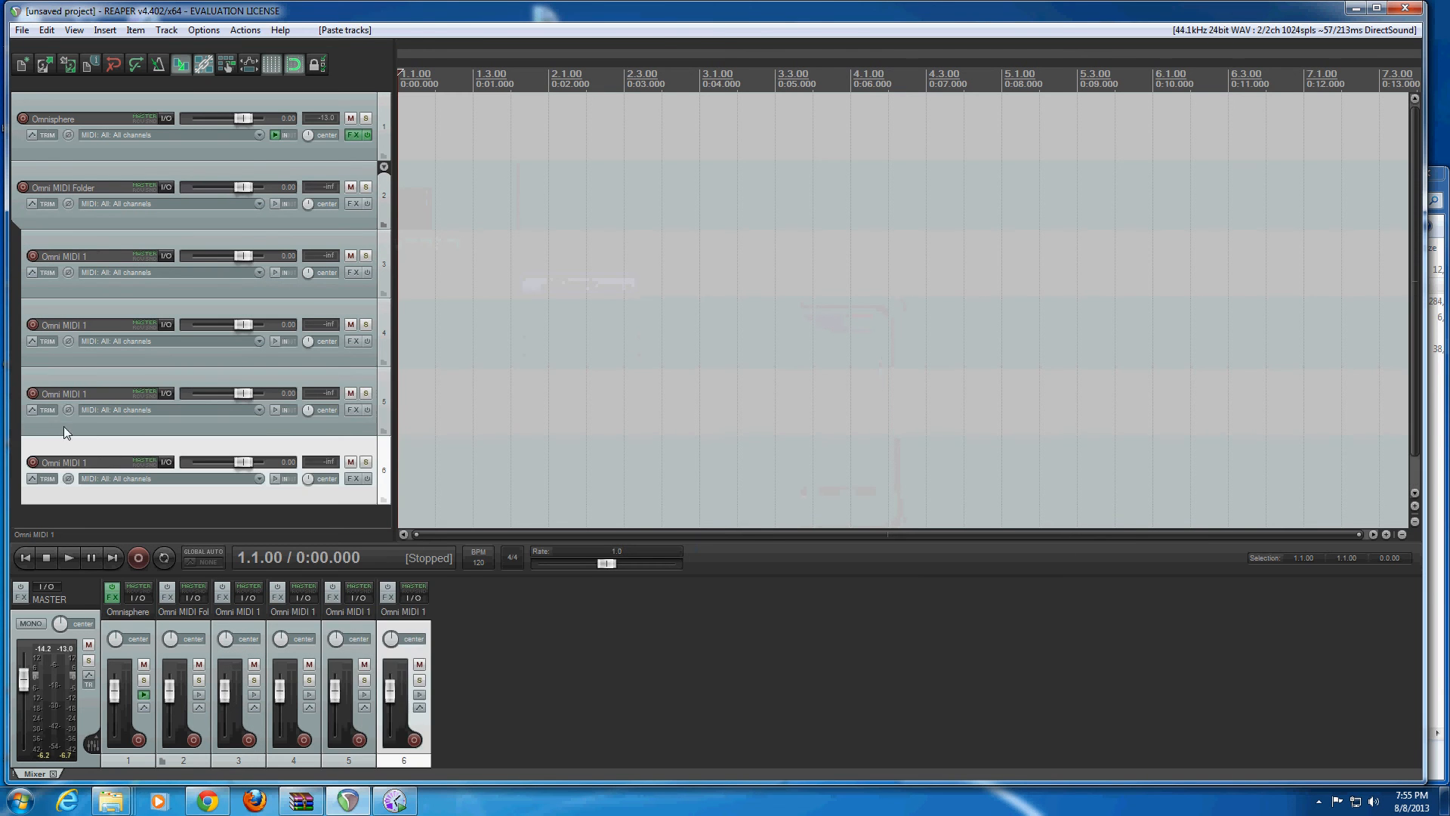
ctrl+click(63, 426)
ctrl+click(70, 358)
ctrl+click(72, 286)
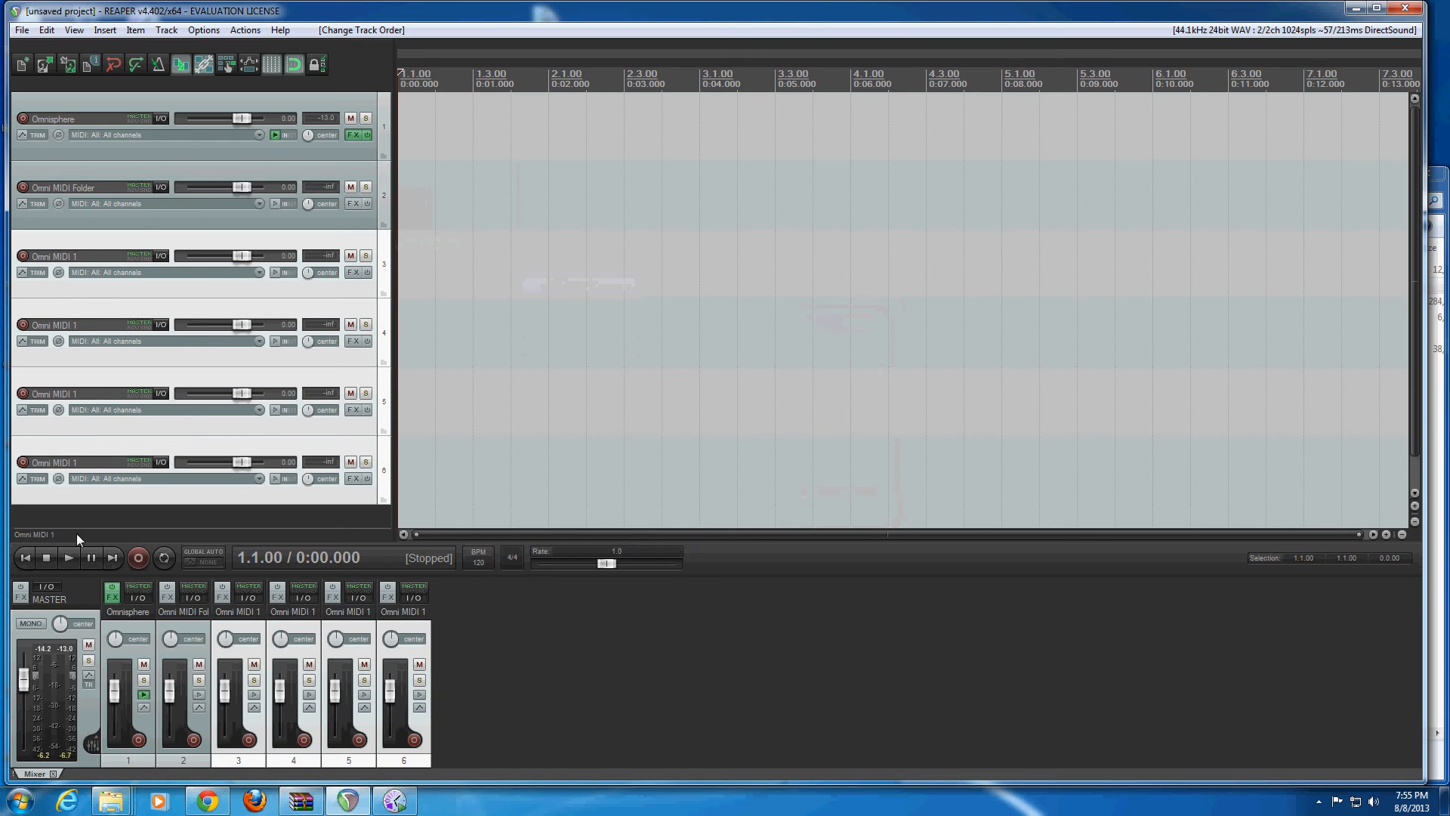
key(ctrl+z)
click(144, 518)
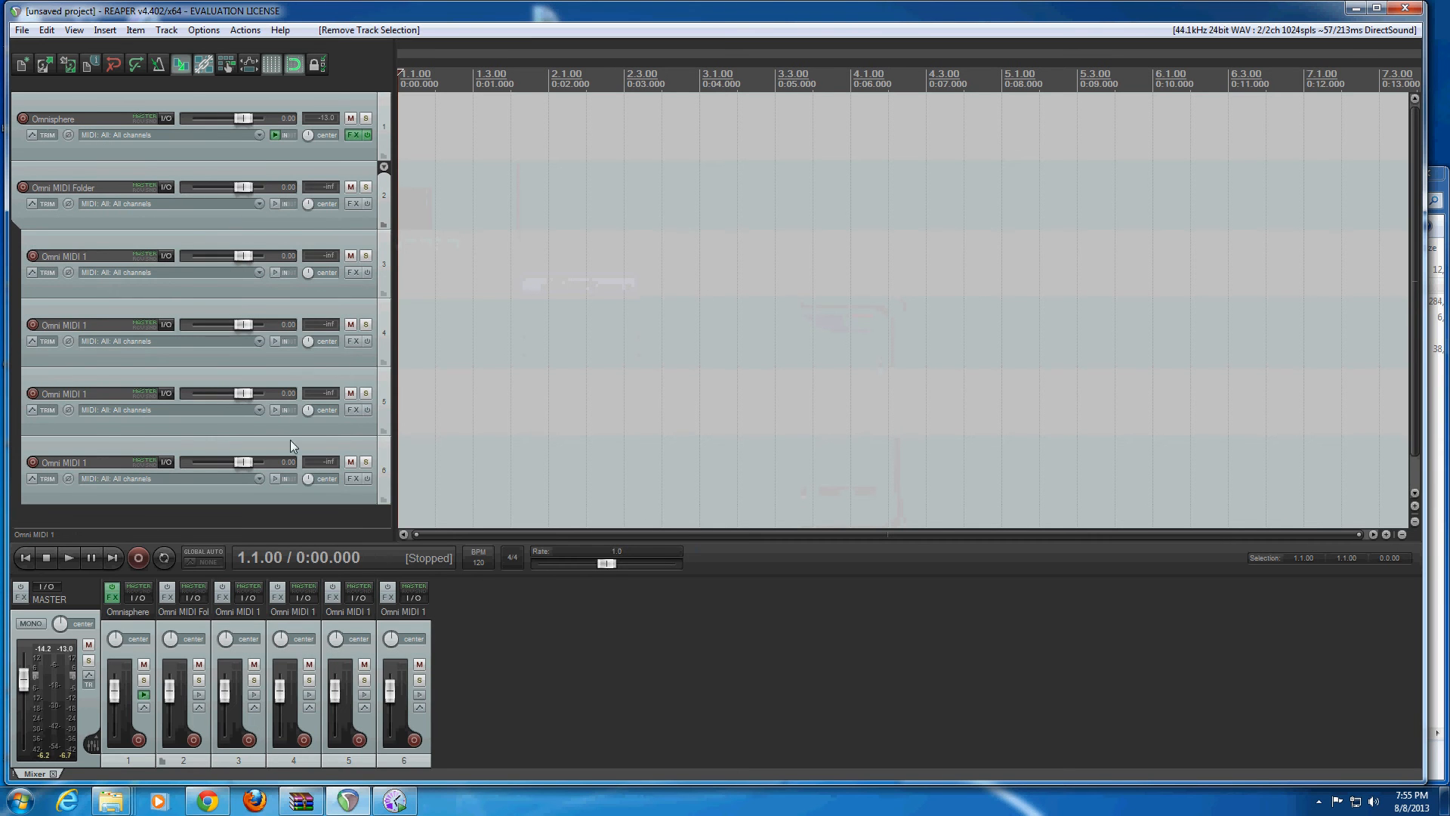
Turn on record monitoring for the Omni MIDI Folder track and the four MIDI tracks inside it.
click(275, 478)
click(275, 409)
click(275, 341)
click(275, 272)
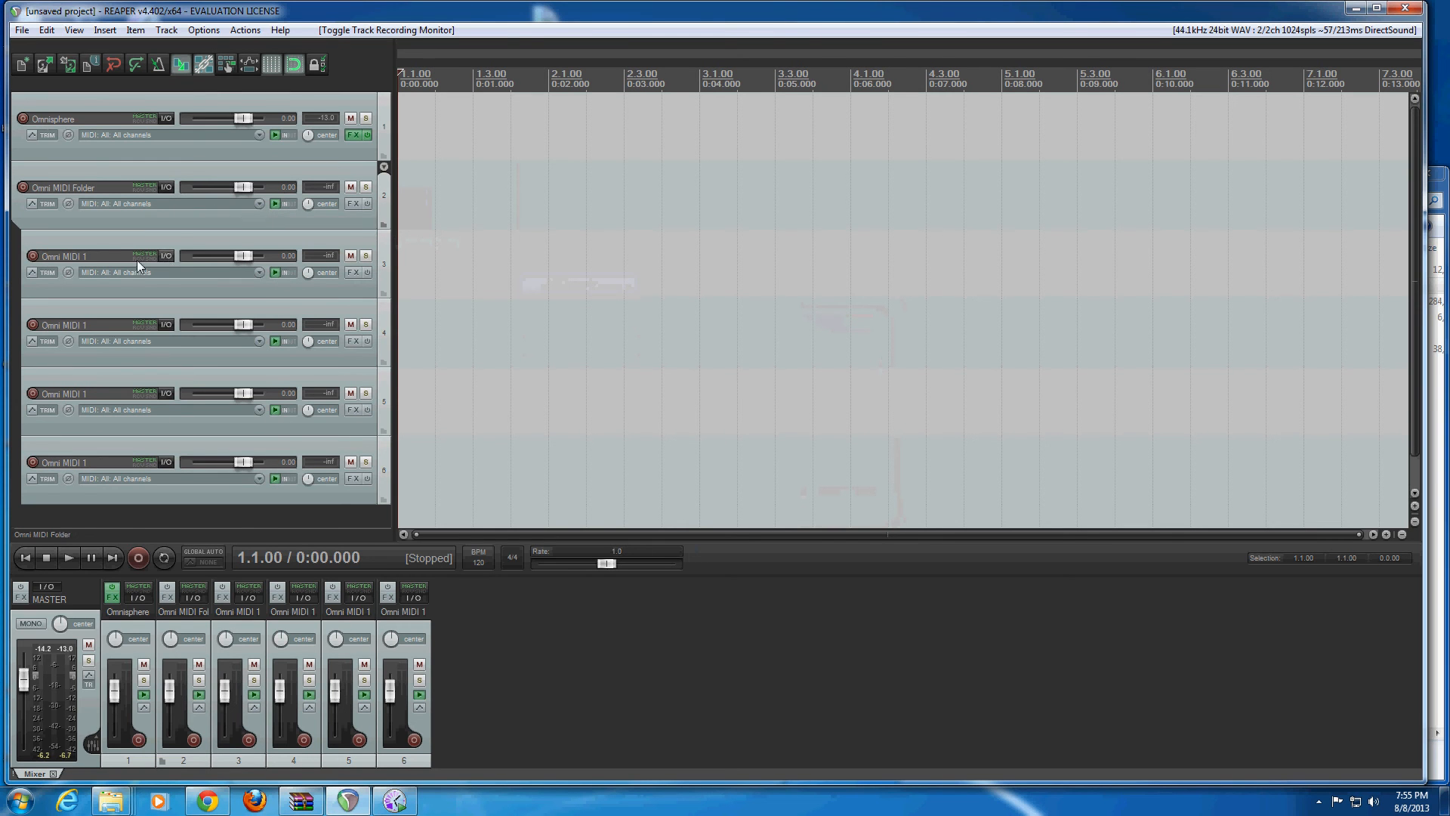
Route the first Omni MIDI 1 track to Omnisphere with a send, choosing its MIDI destination channel and disabling the master/parent send.
click(97, 263)
click(167, 256)
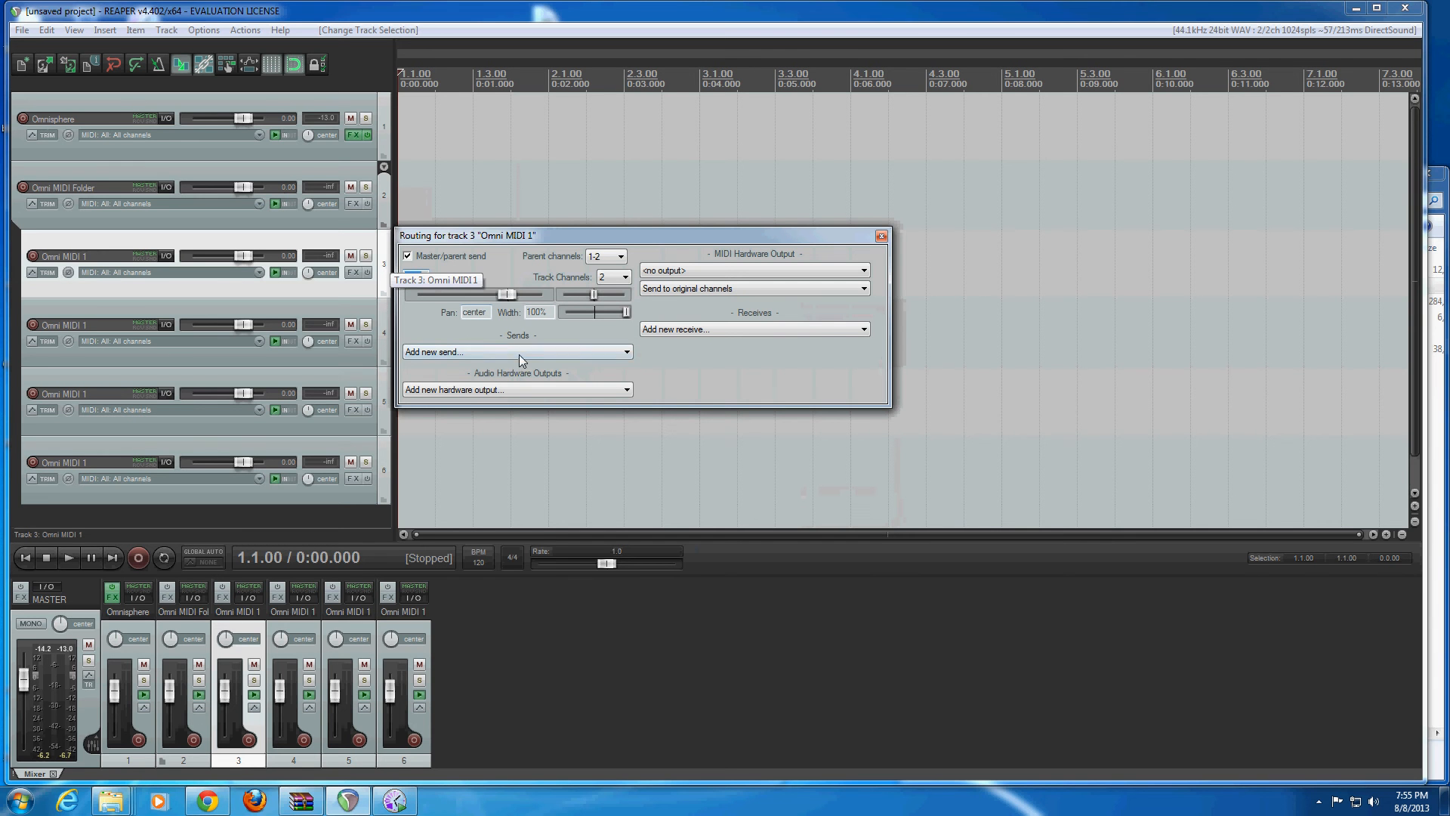
click(450, 354)
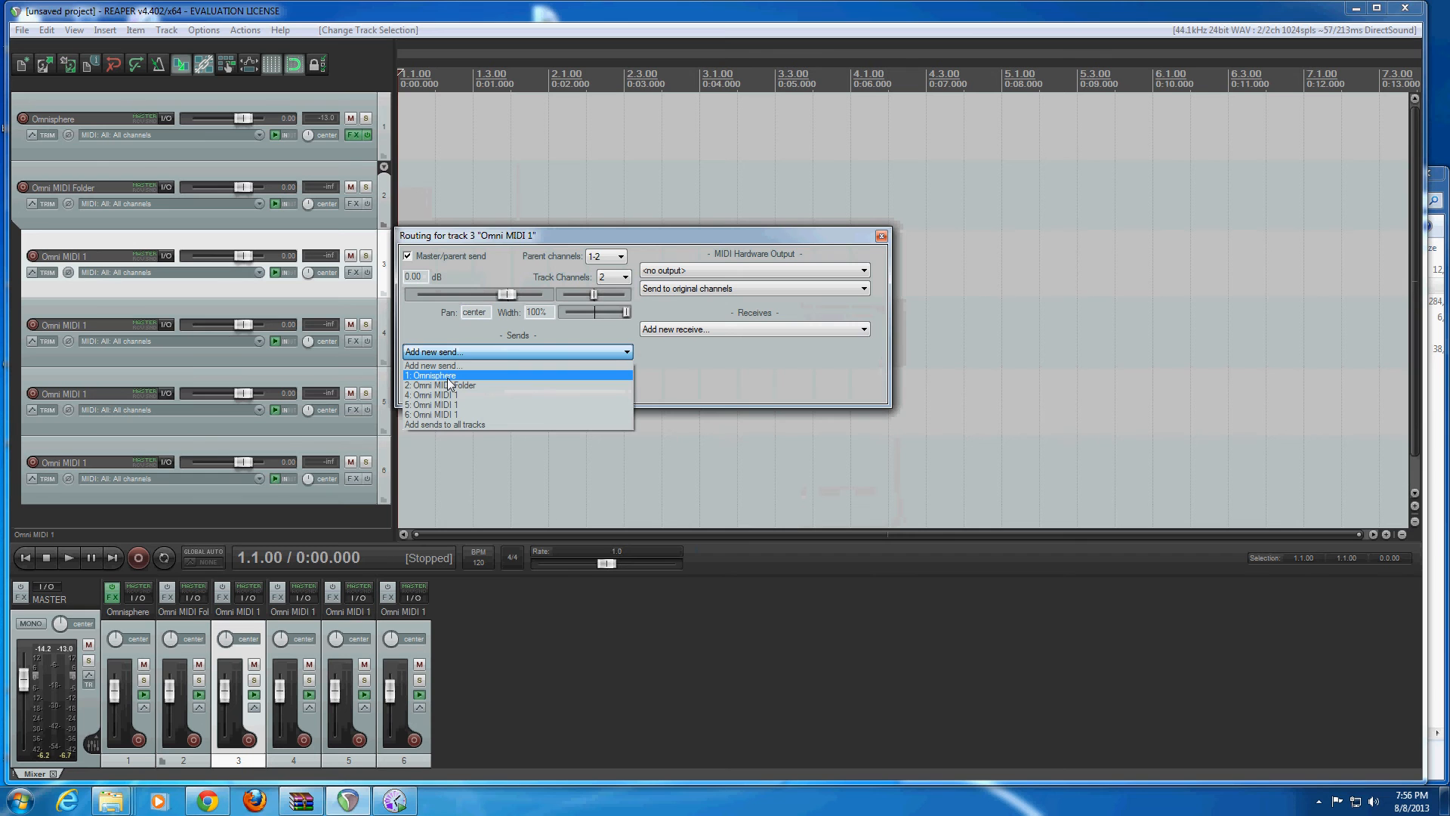
click(449, 377)
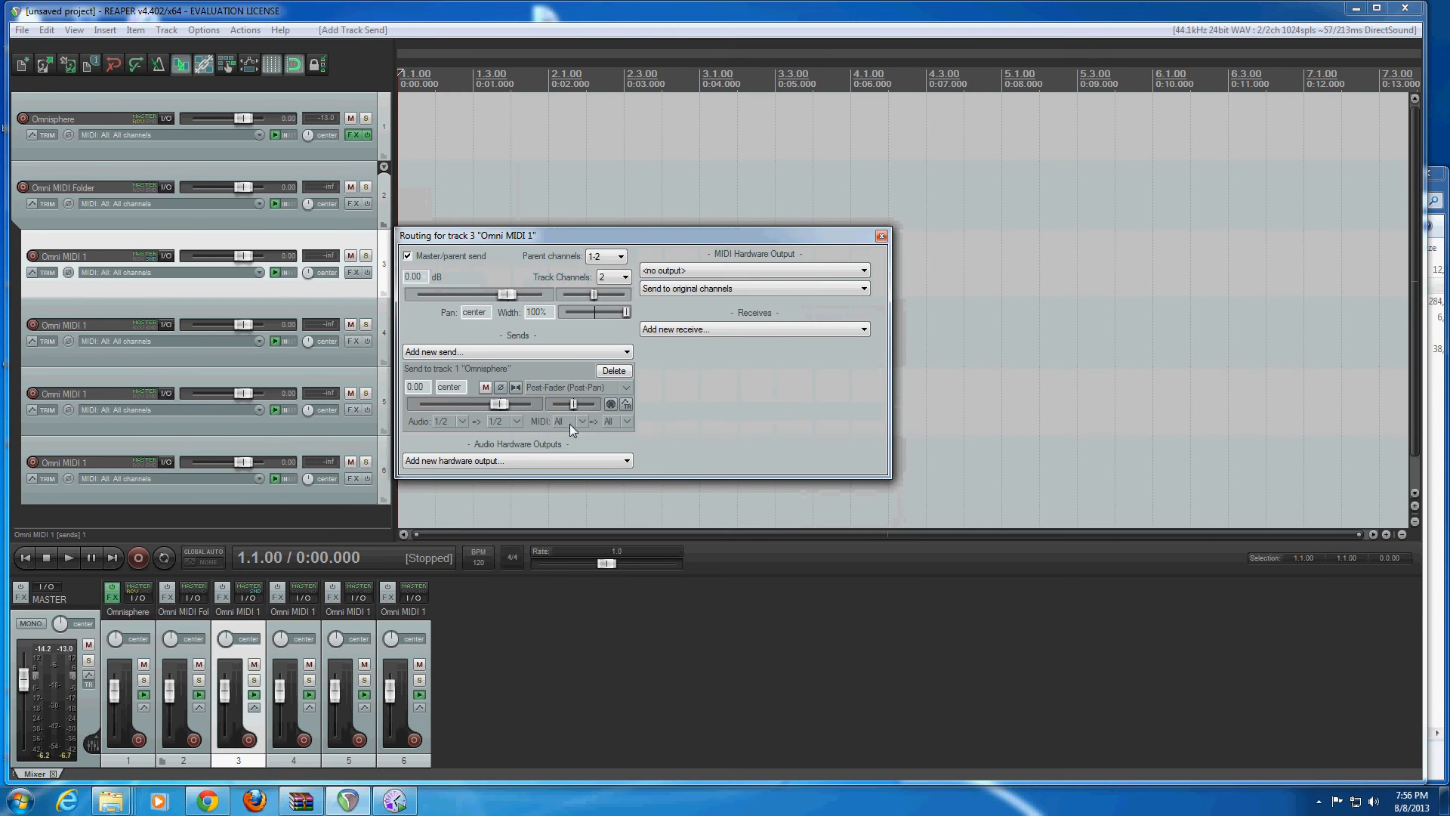
click(627, 420)
click(624, 259)
click(407, 256)
click(882, 236)
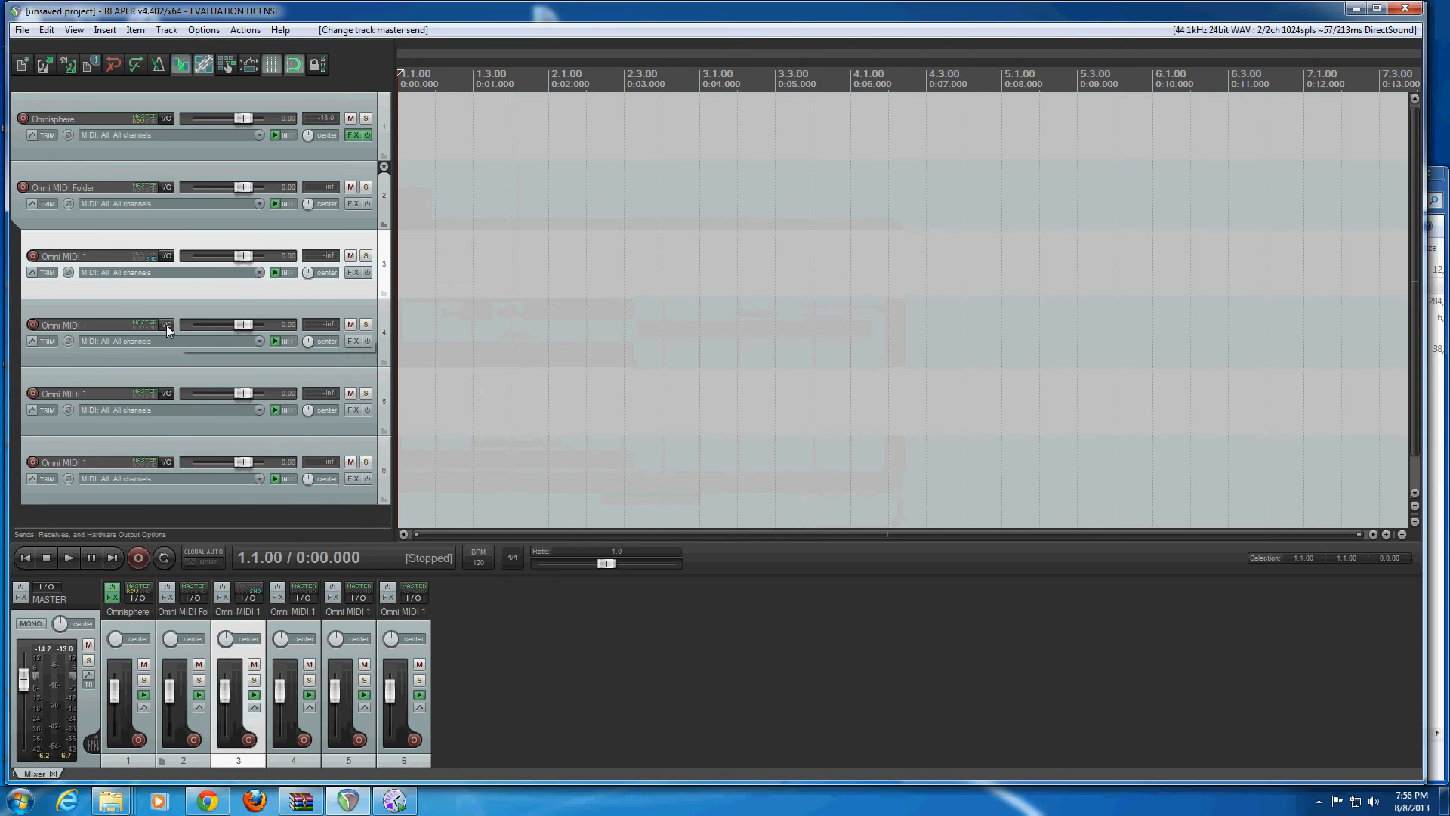
Rename the three copied MIDI tracks as Omni MIDI 2, Omni MIDI 3 and Omni MIDI 4.
double_click(84, 325)
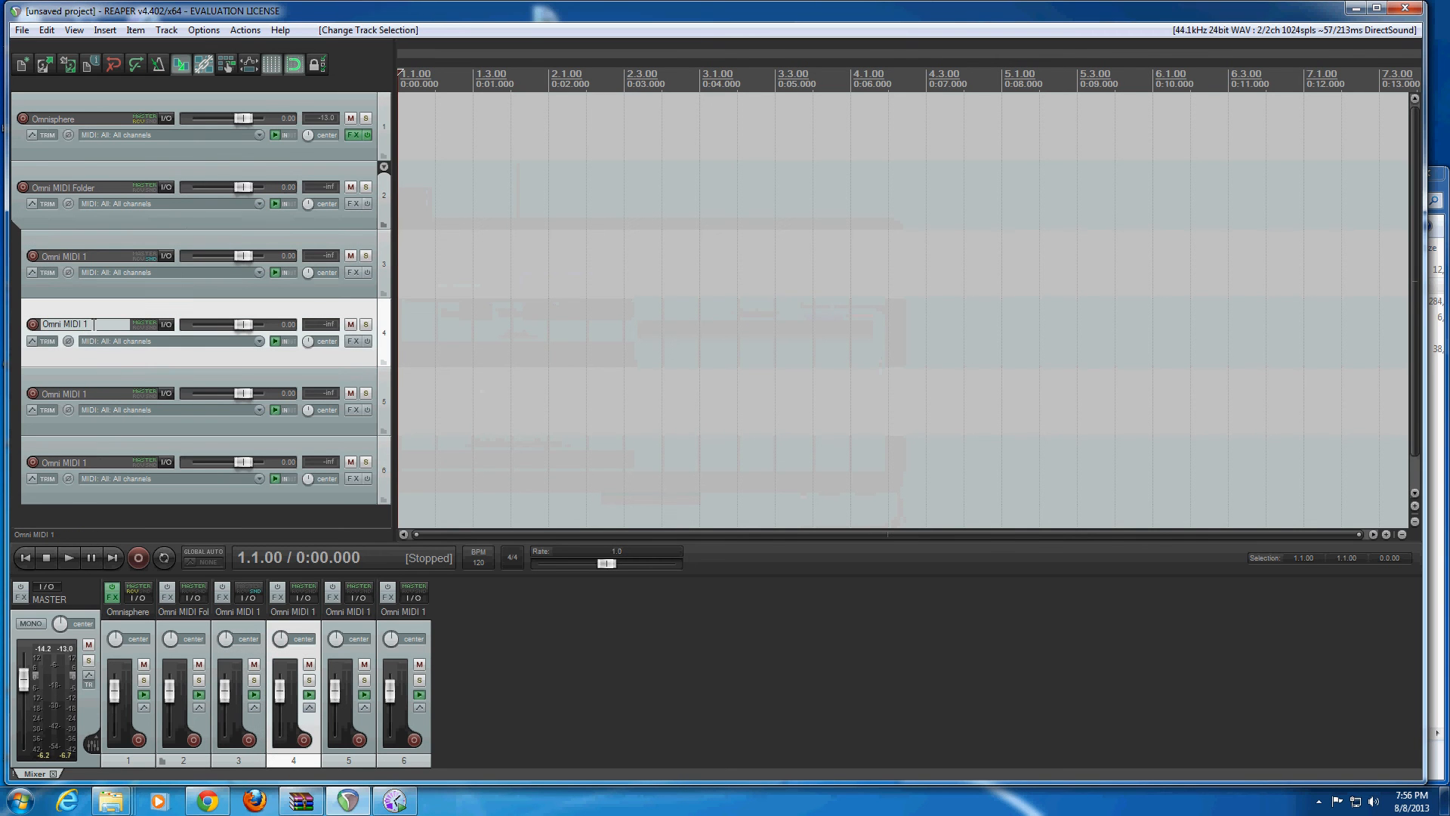
double_click(99, 392)
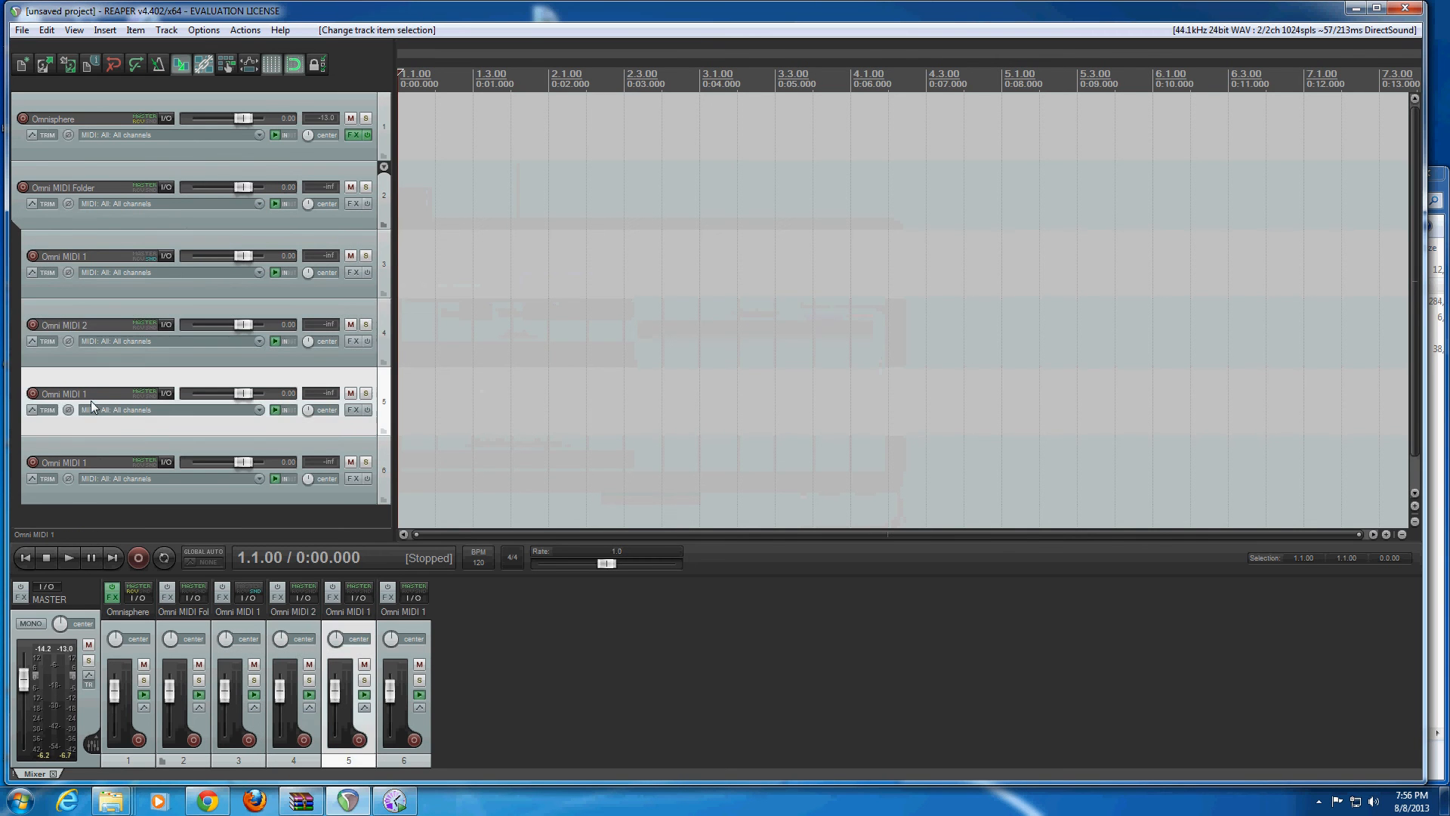
click(99, 392)
key(BackSpace)
text(3)
click(94, 461)
click(96, 463)
text(4)
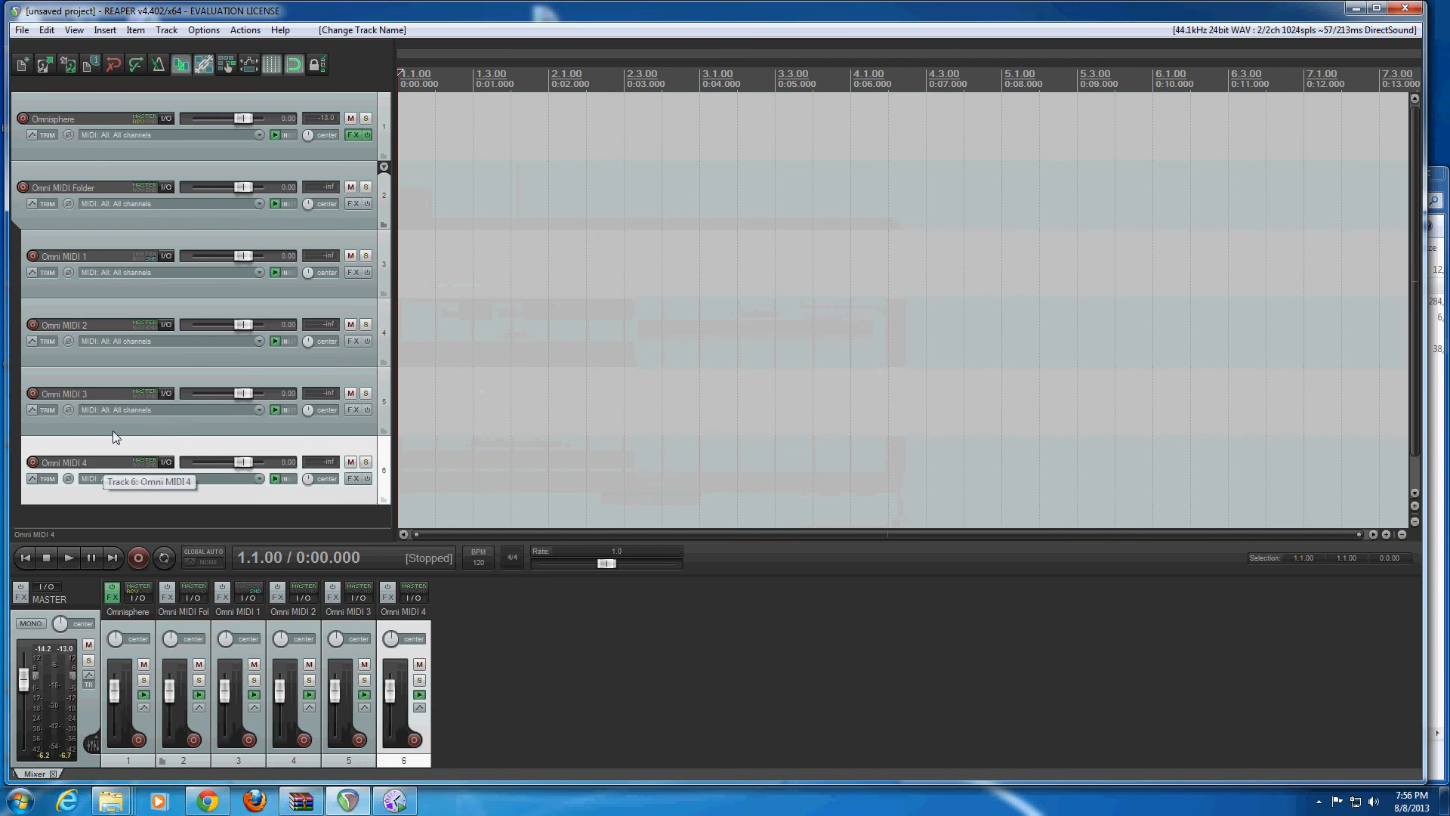
Route Omni MIDI 2 to Omnisphere with a send on MIDI destination channel 2, disabling its master/parent send.
click(166, 325)
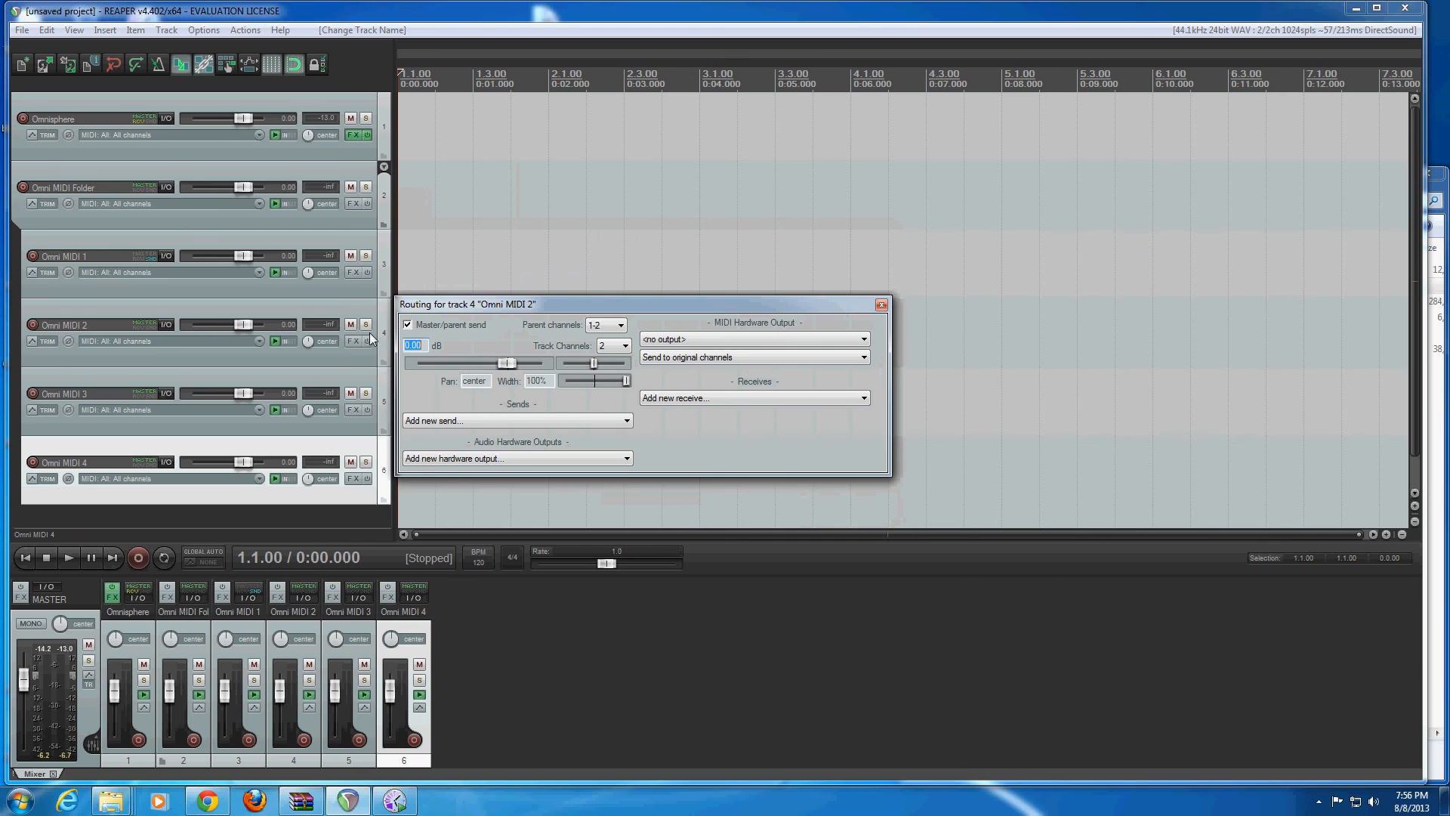
click(408, 326)
click(551, 420)
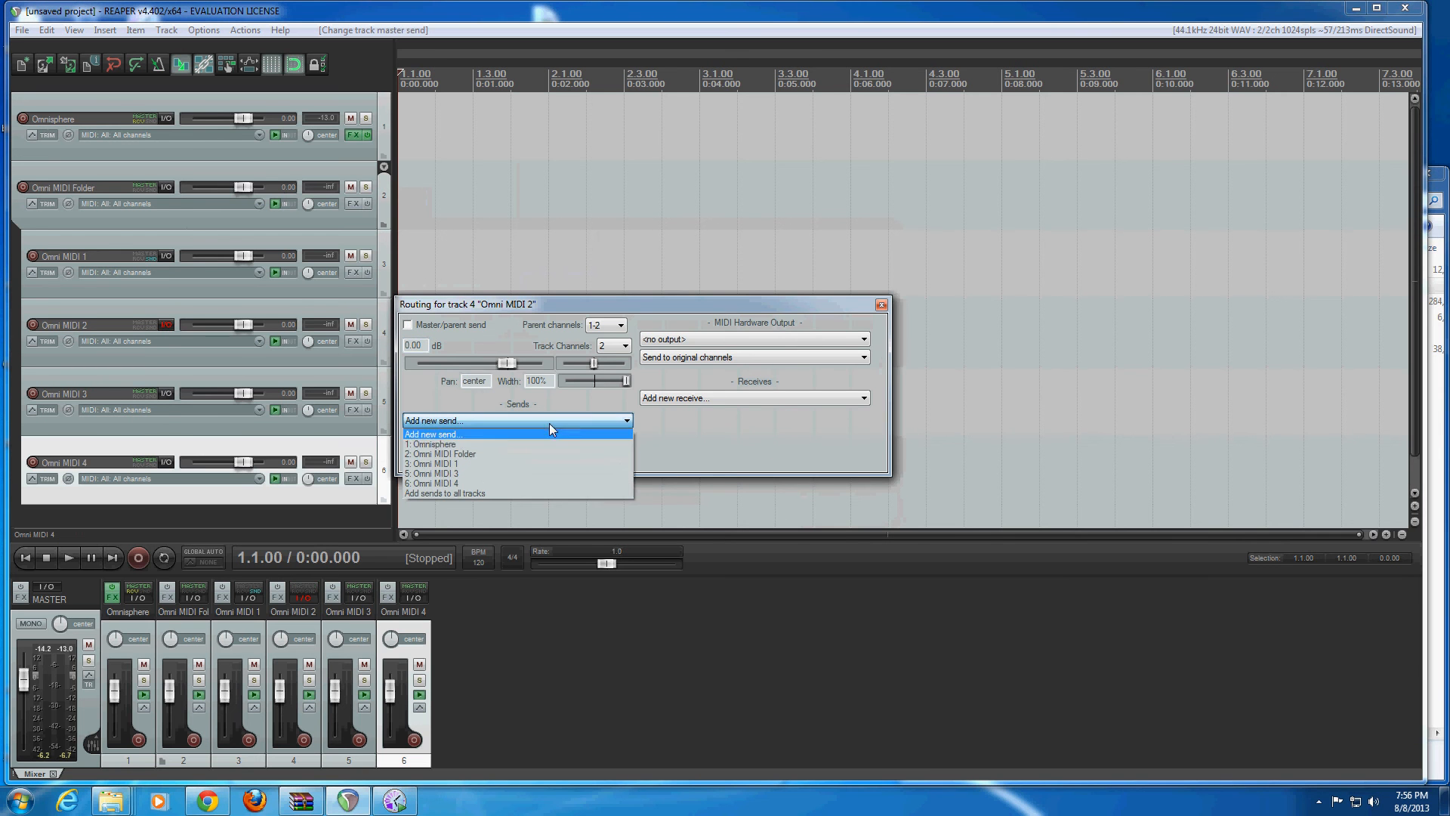
click(423, 445)
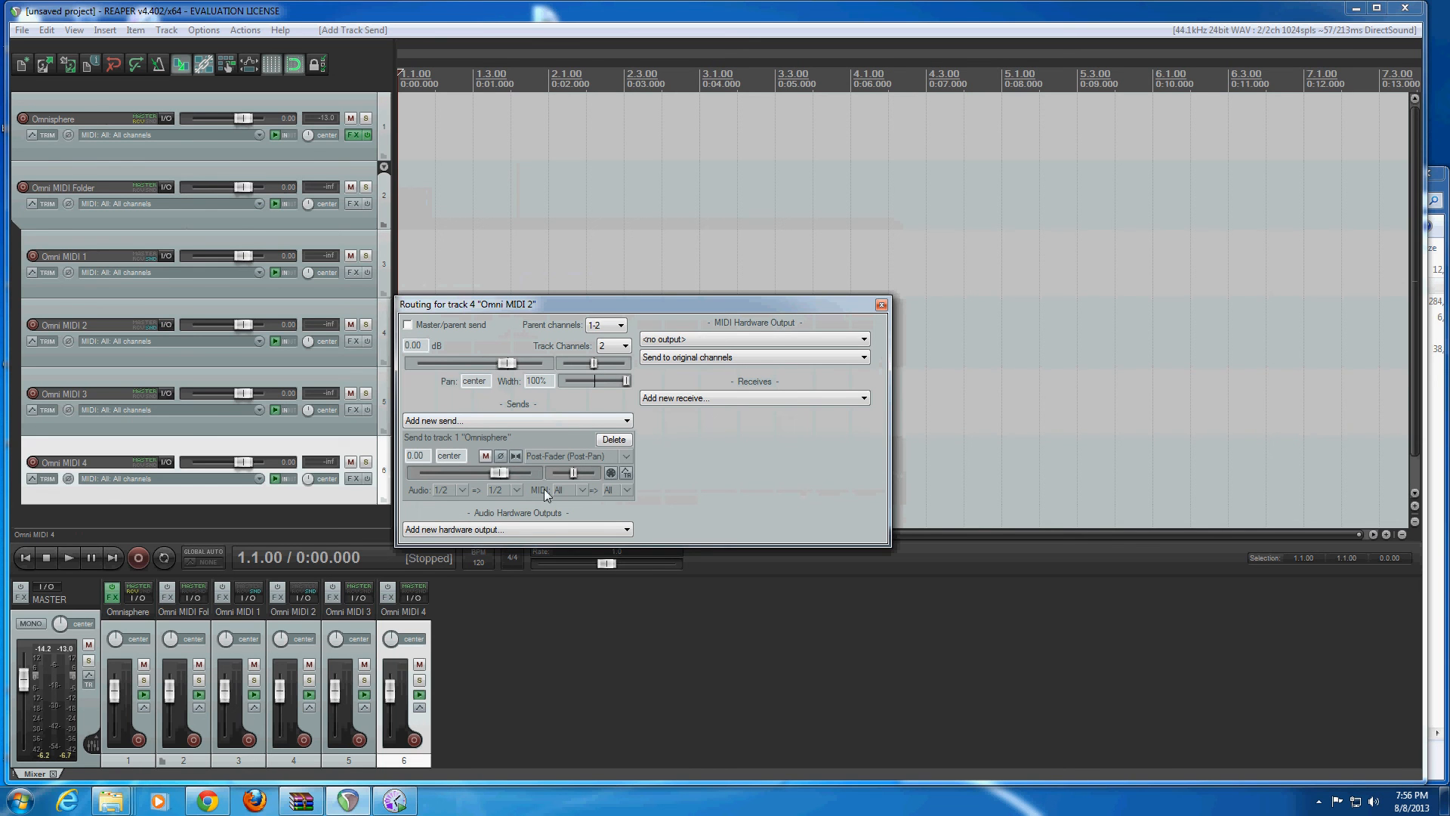
click(628, 489)
click(639, 273)
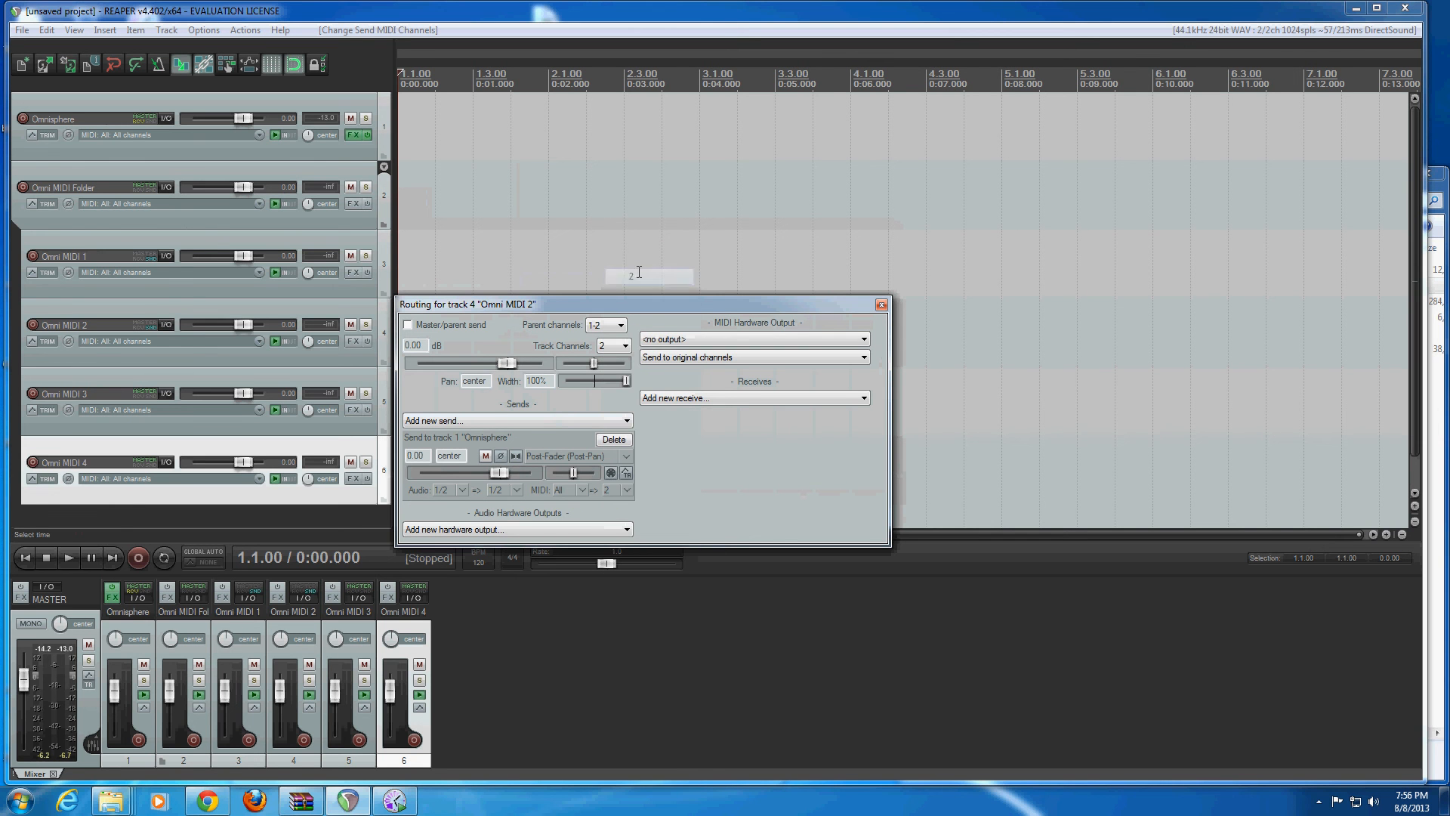
click(880, 305)
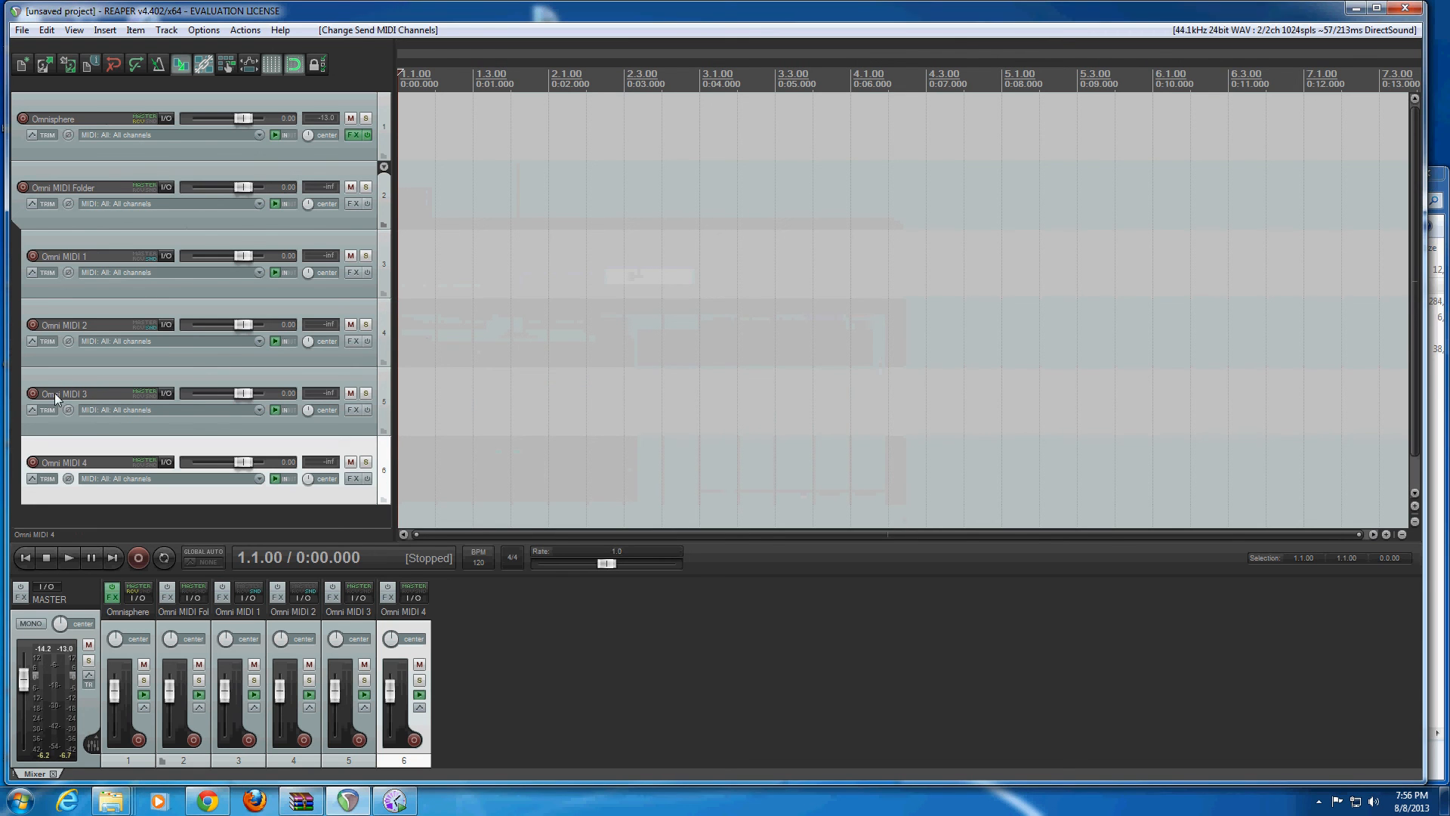
Route Omni MIDI 3 to Omnisphere with a send on MIDI destination channel 3, disabling its master/parent send.
click(167, 393)
click(407, 393)
click(512, 489)
click(458, 509)
click(615, 560)
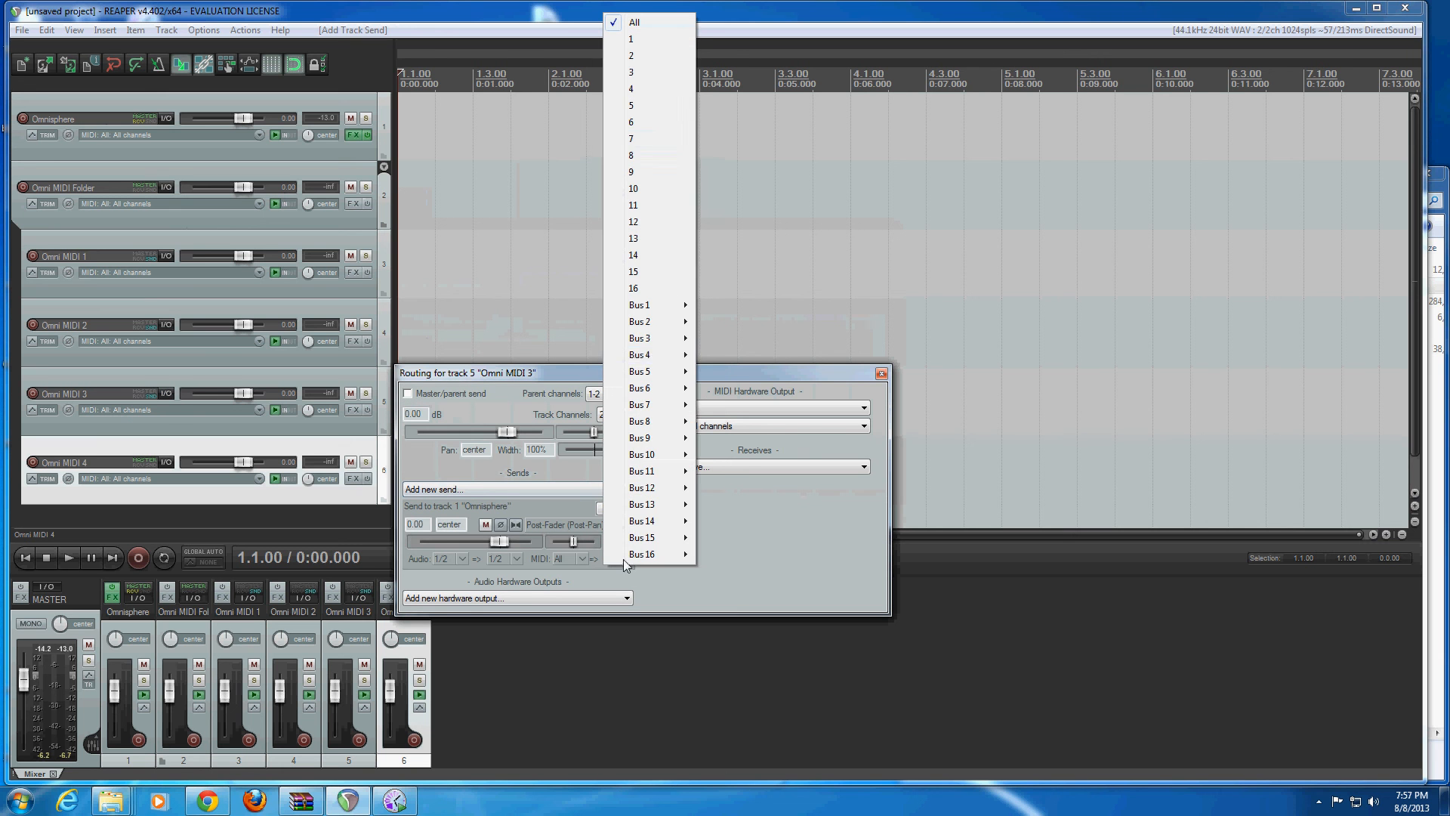
click(631, 72)
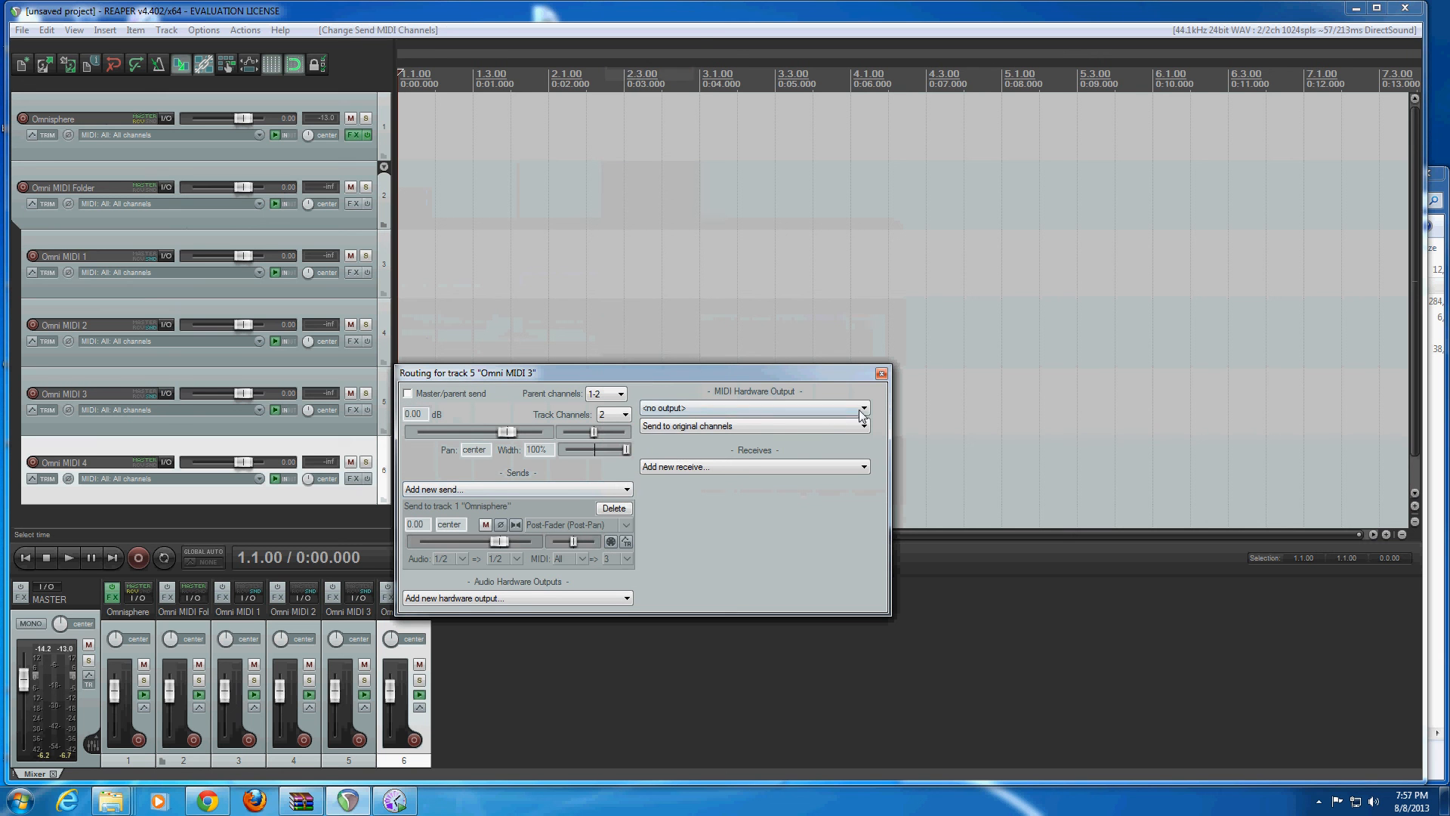
click(882, 373)
Route Omni MIDI 4 to Omnisphere with a send on MIDI destination channel 4, disabling its master/parent send.
click(170, 463)
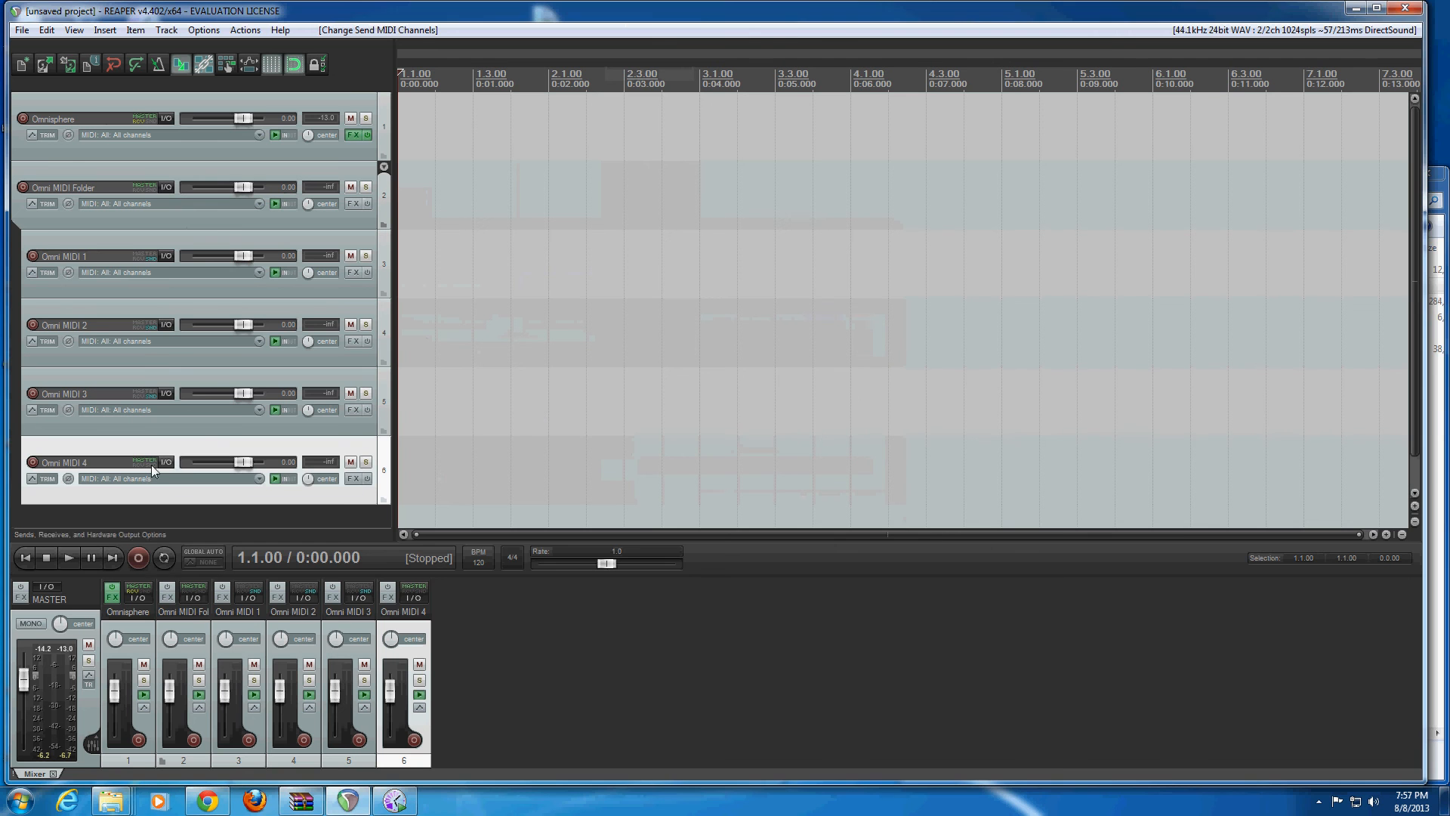
click(408, 462)
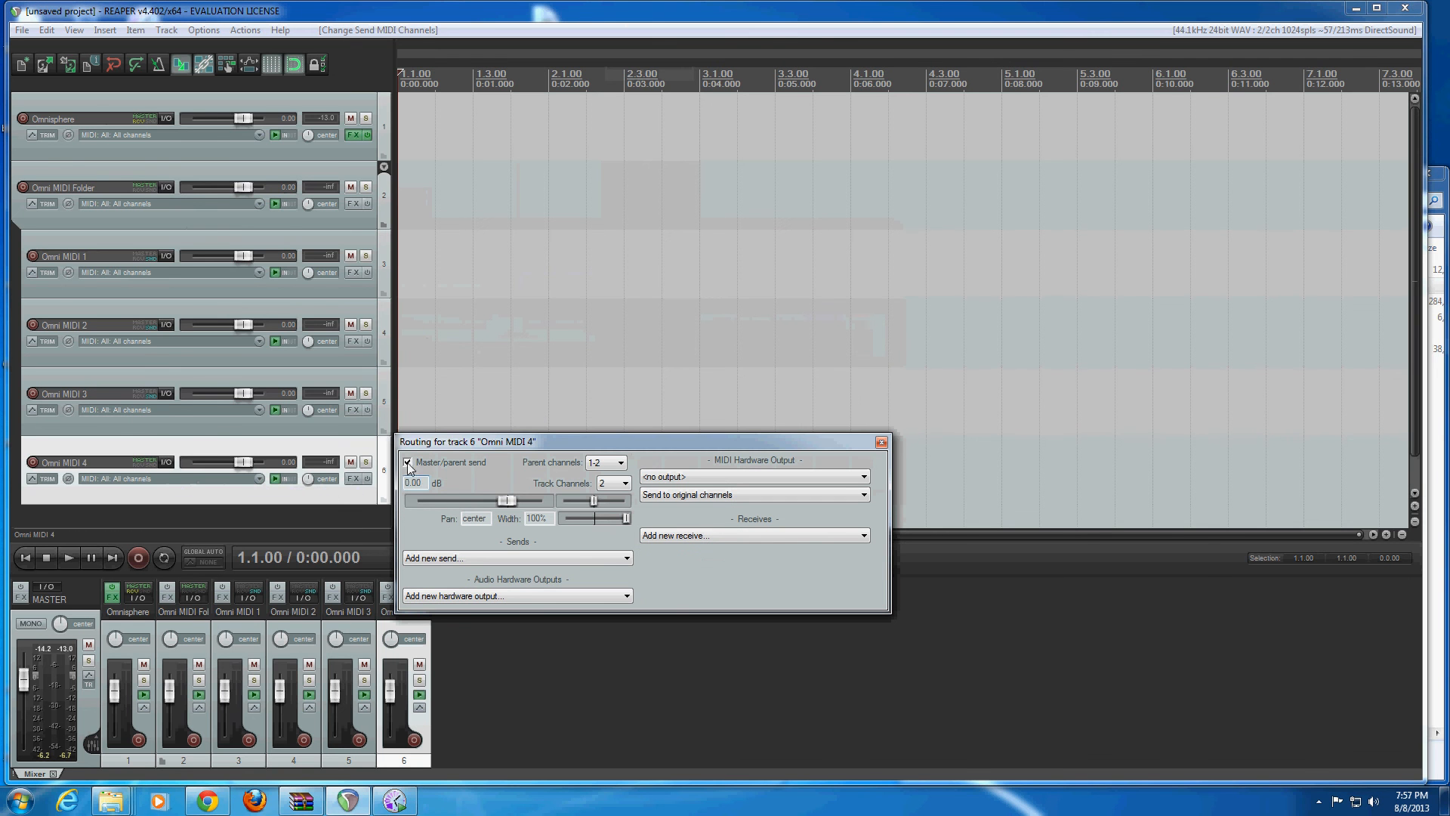
click(474, 559)
click(463, 582)
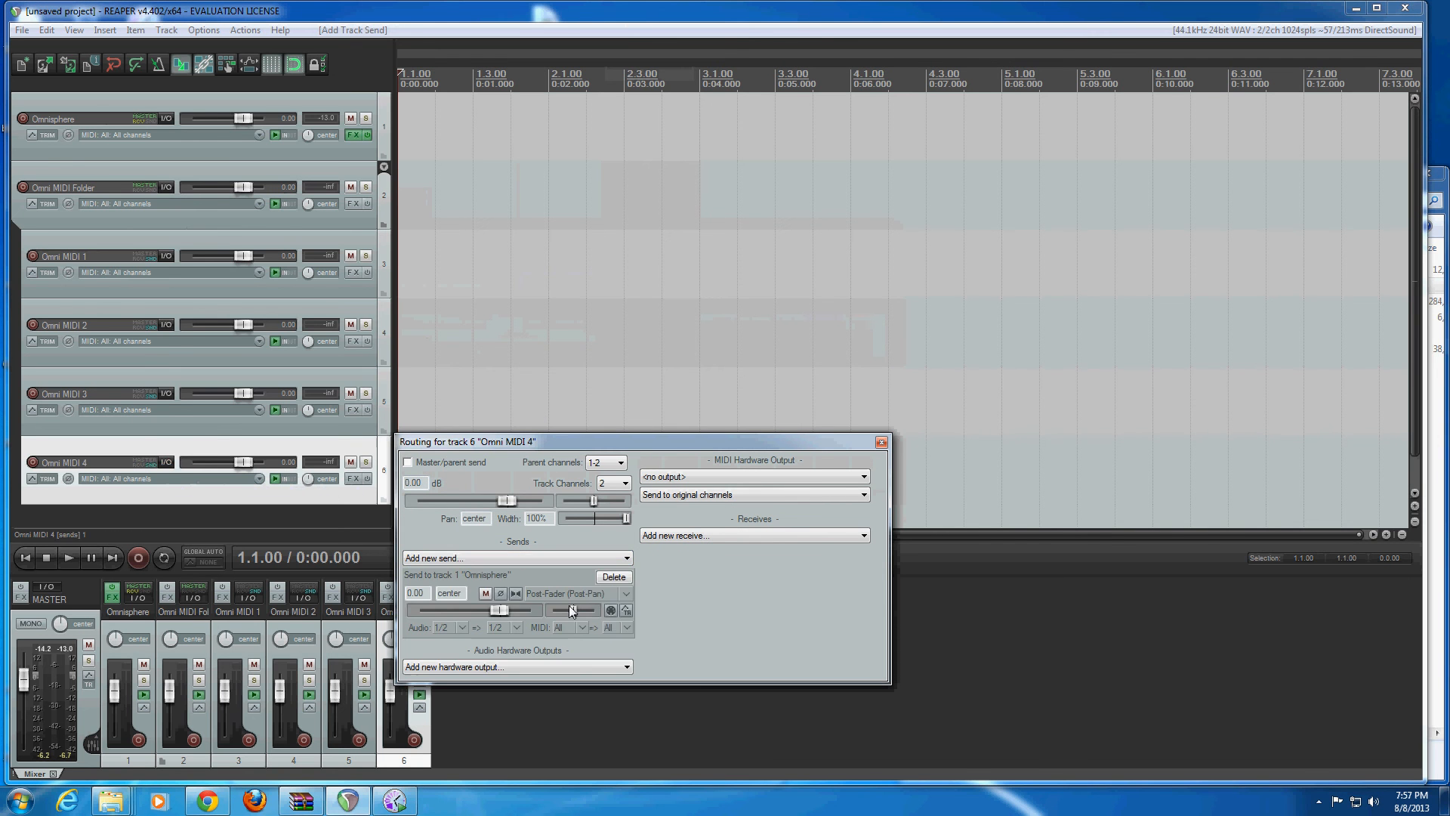
click(624, 627)
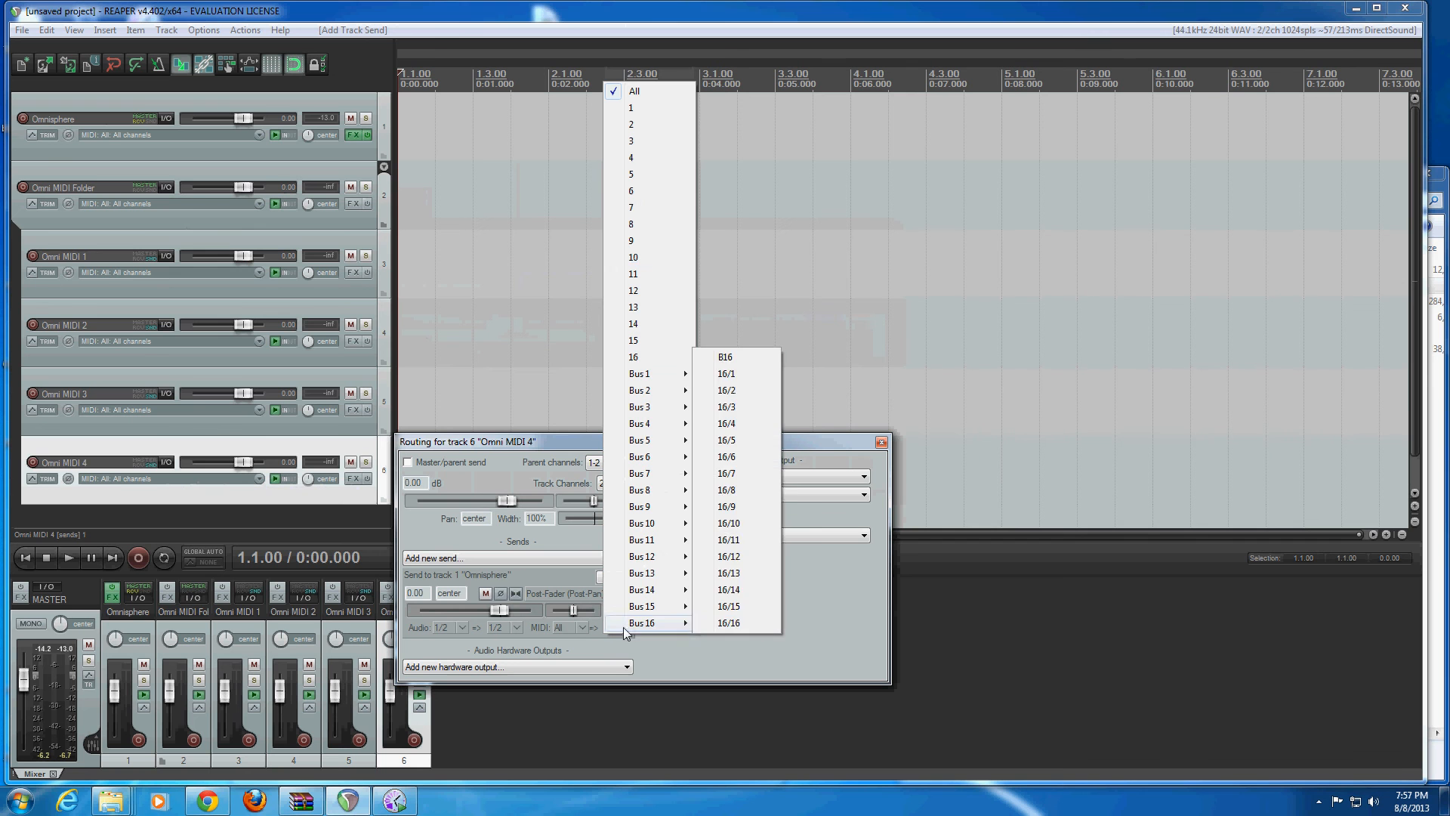
click(641, 158)
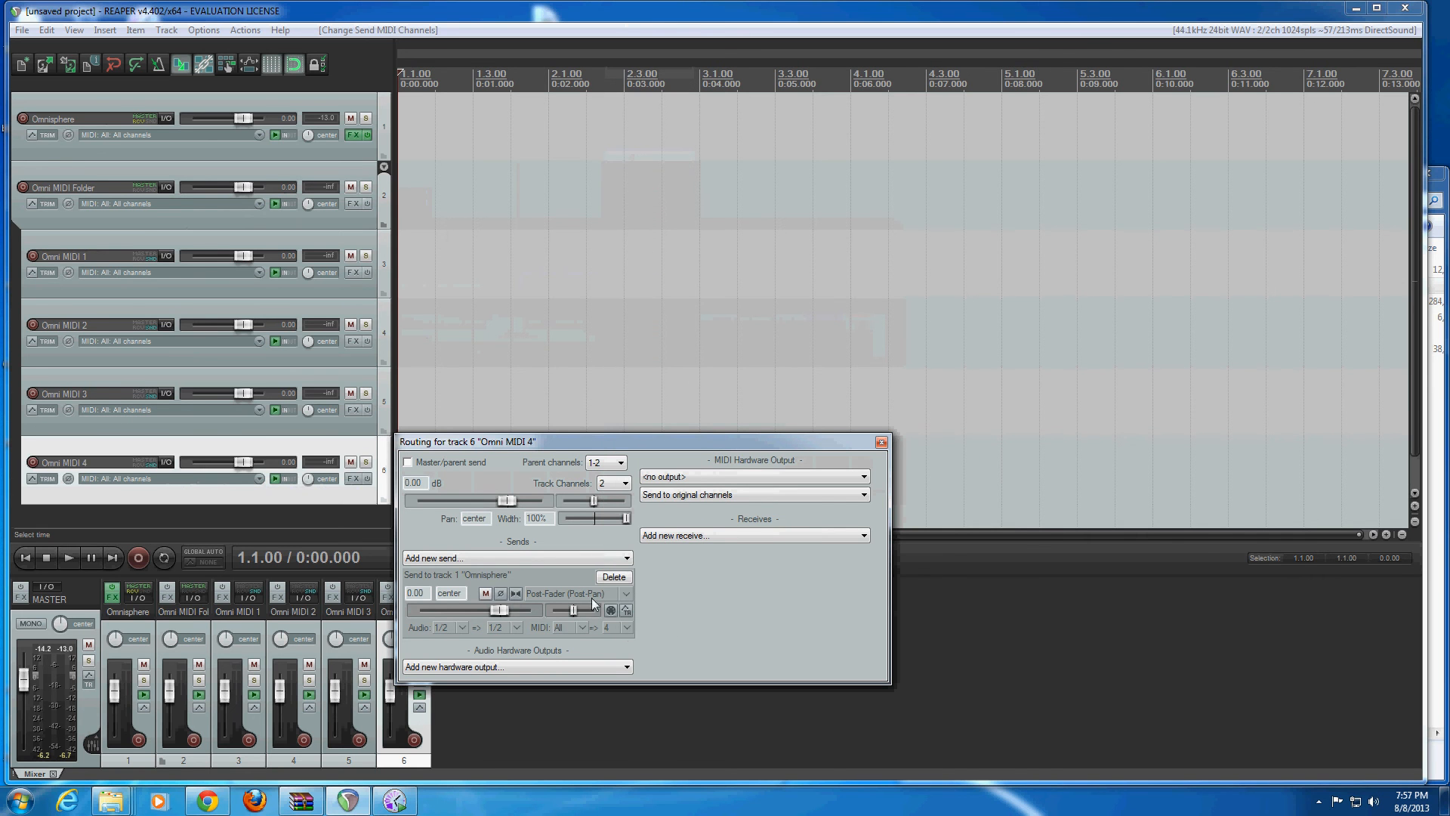
click(881, 442)
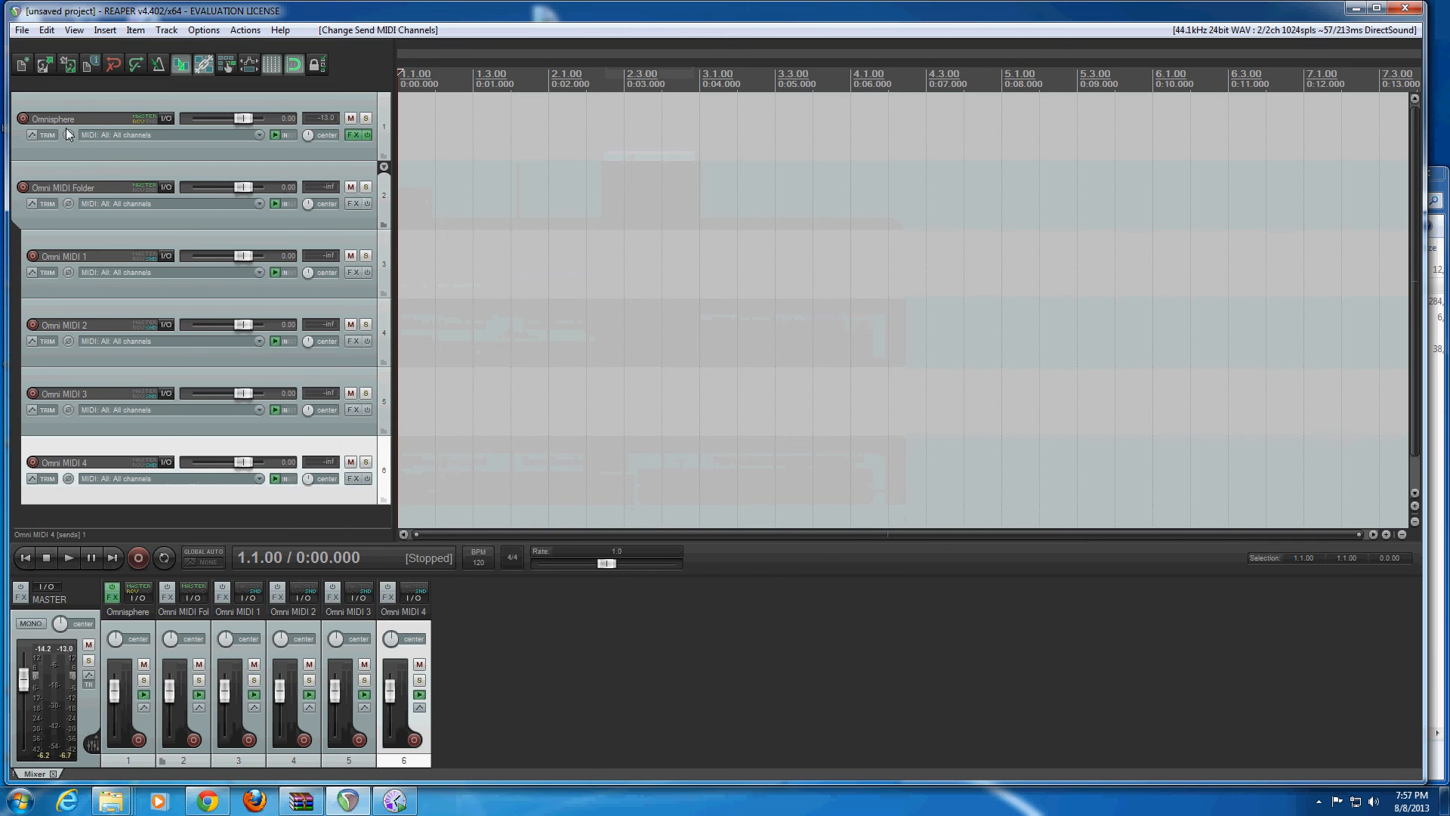
Review the Omnisphere track's receives and test Omni MIDI 1 to 4 by record-arming, playing and disarming each track in turn.
click(166, 120)
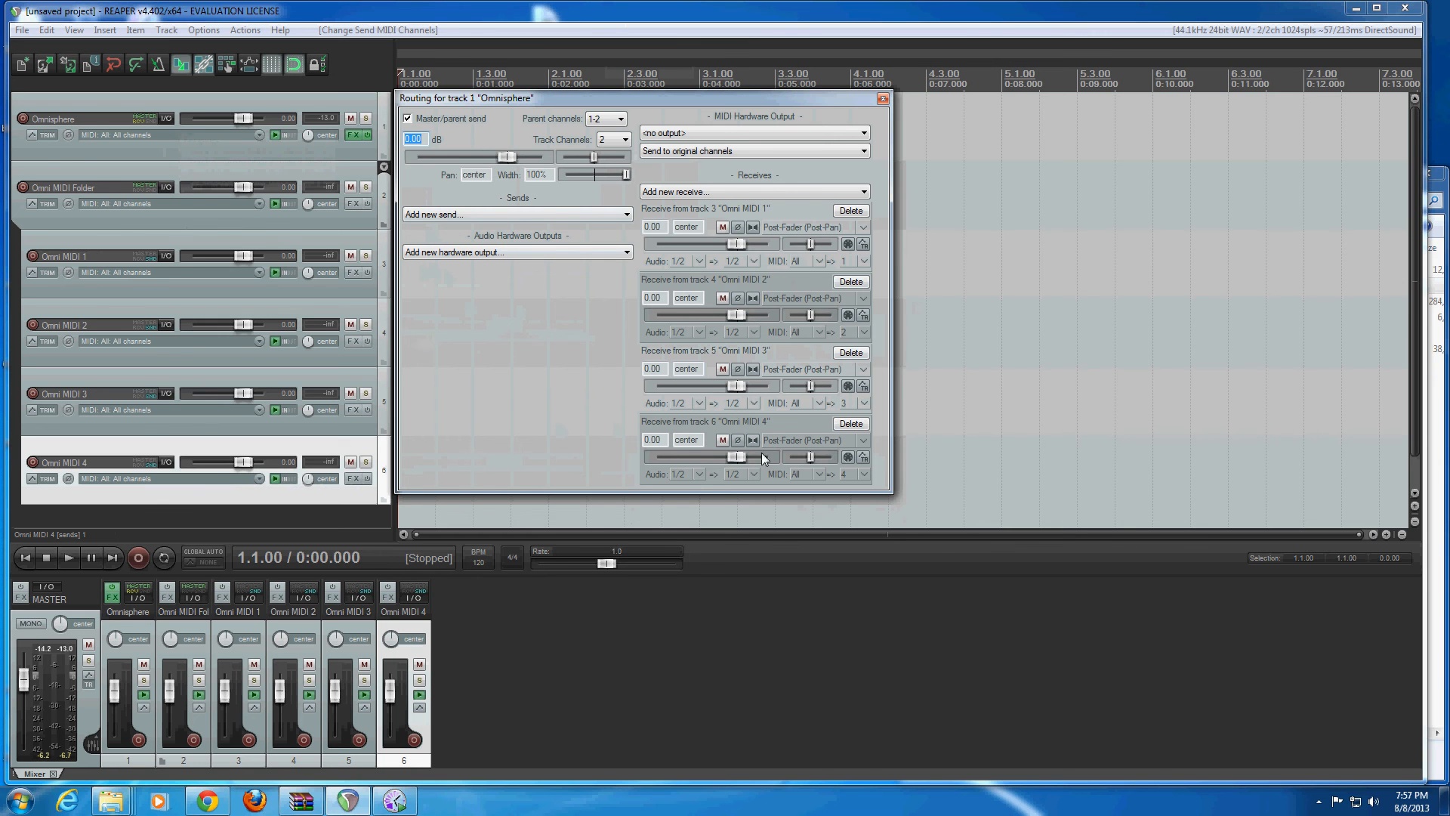
click(883, 99)
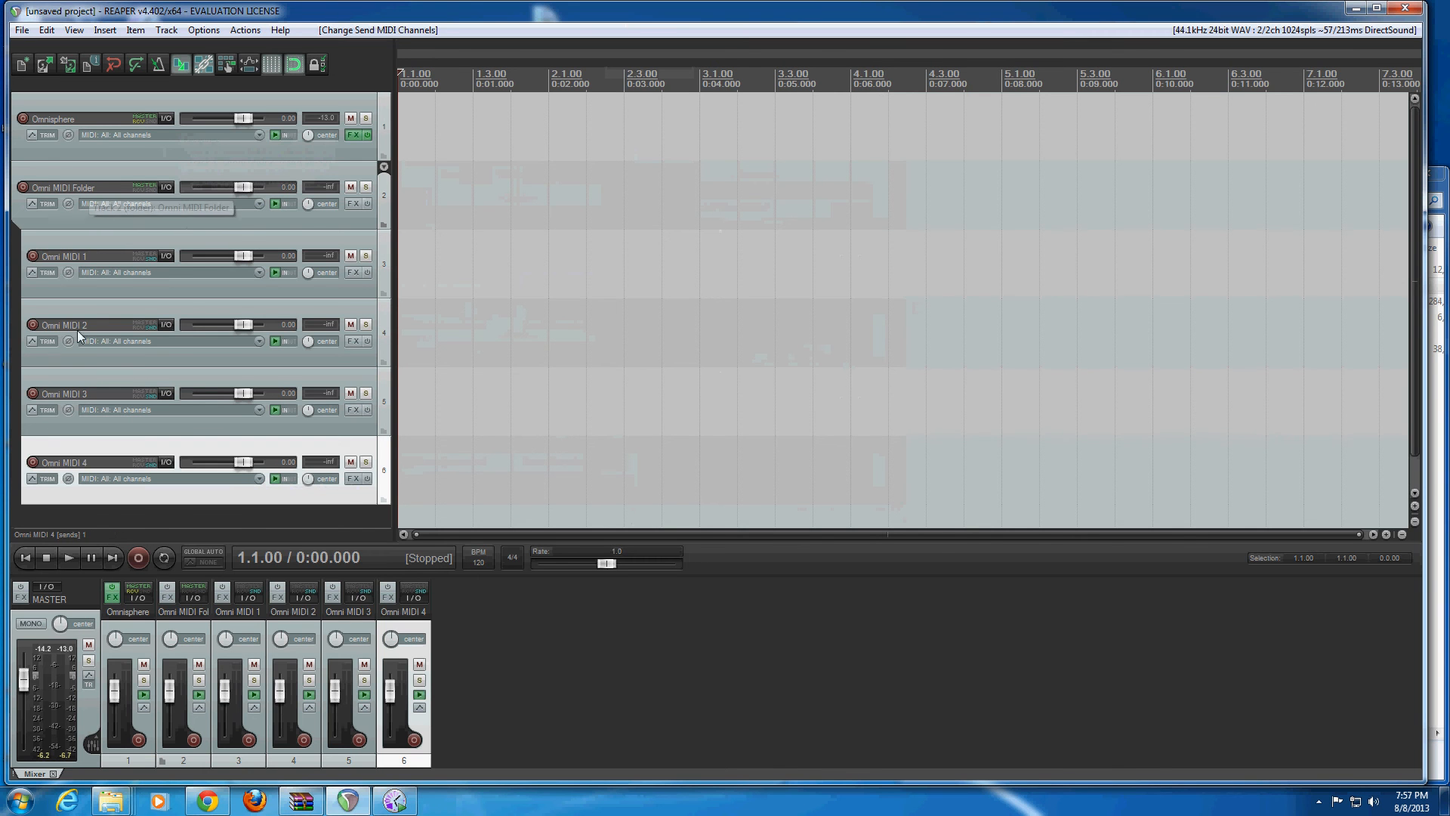
click(33, 257)
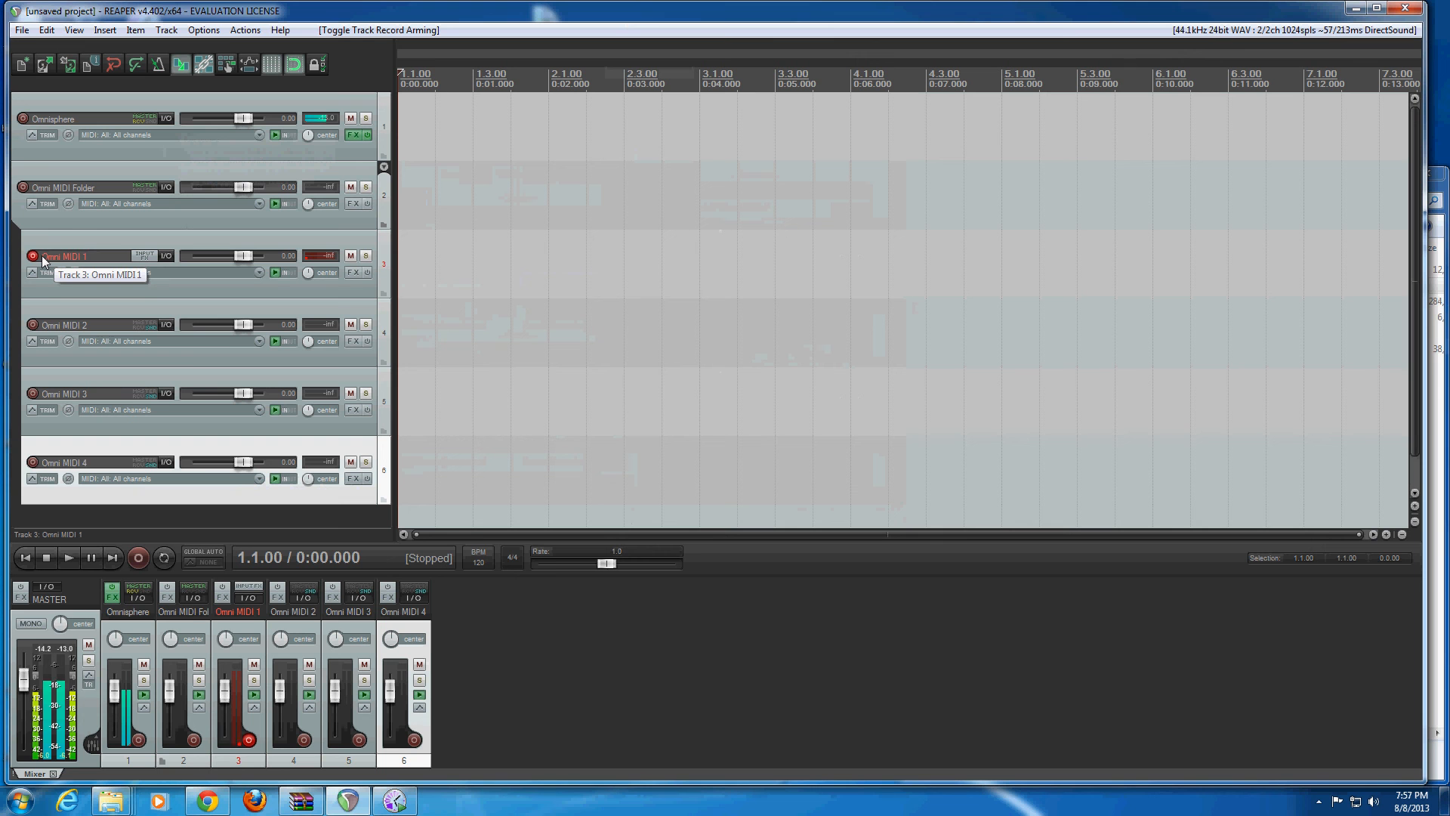
click(34, 257)
click(34, 325)
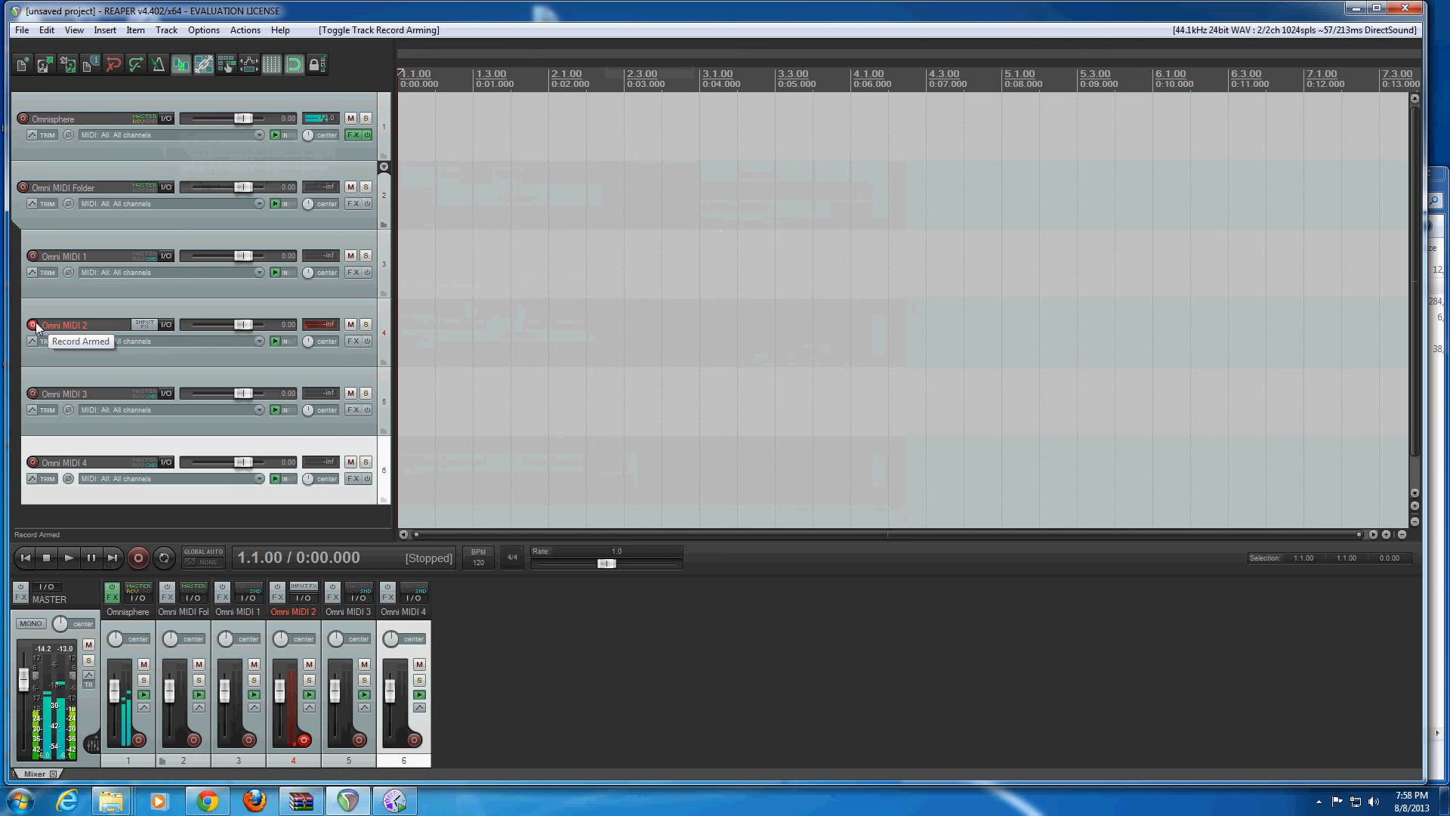
click(45, 330)
click(33, 325)
click(33, 393)
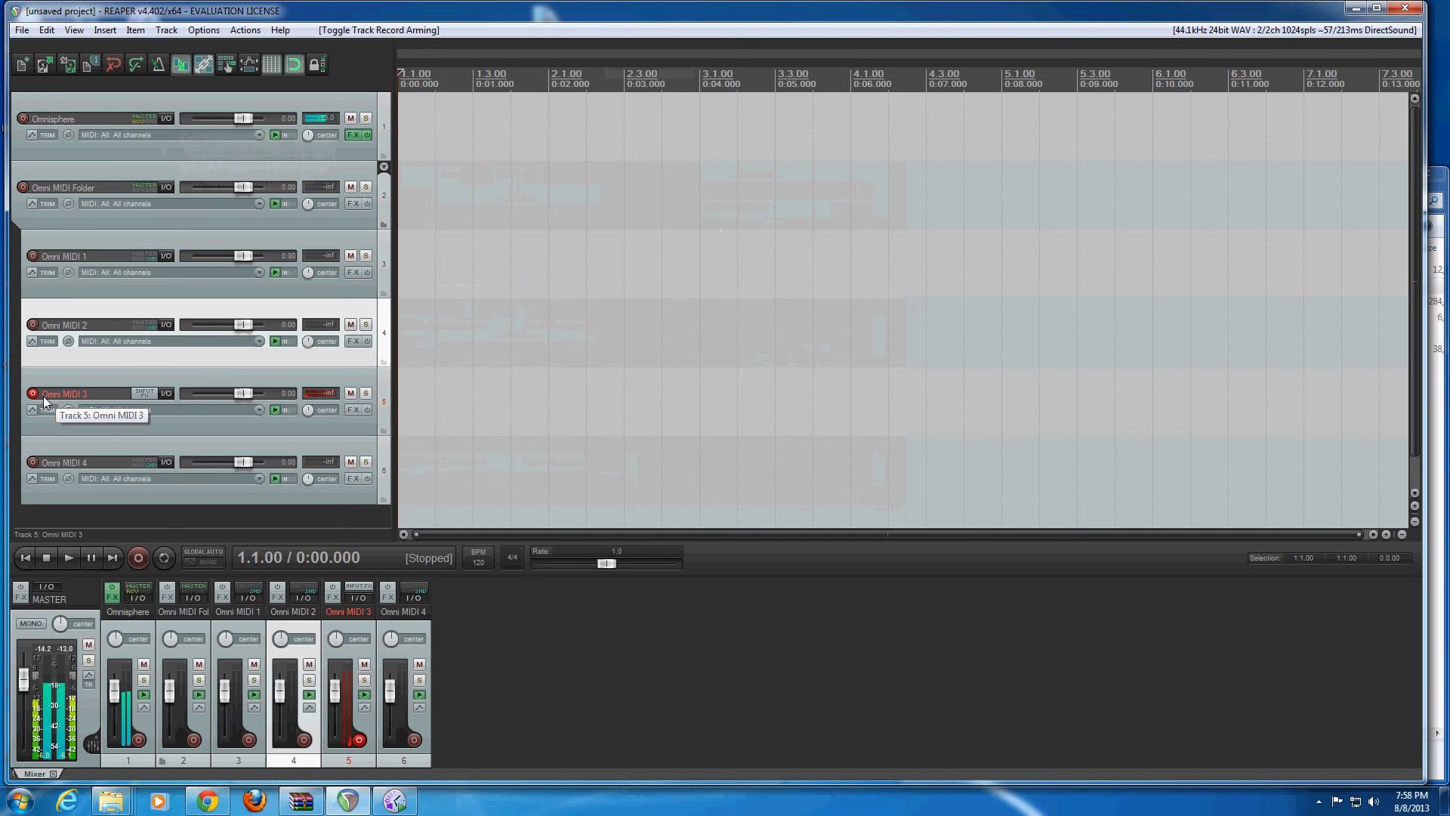
click(32, 394)
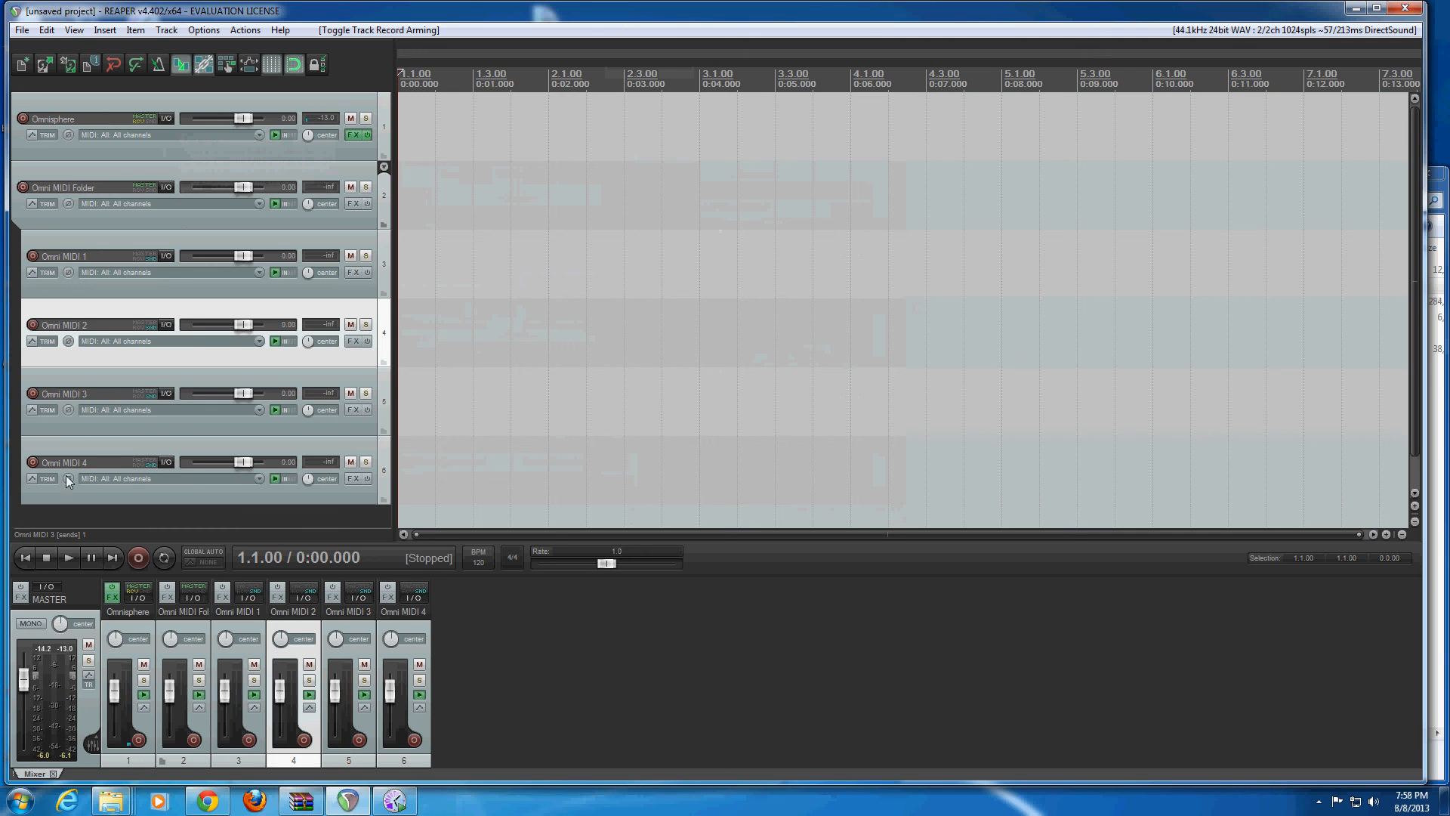
click(33, 463)
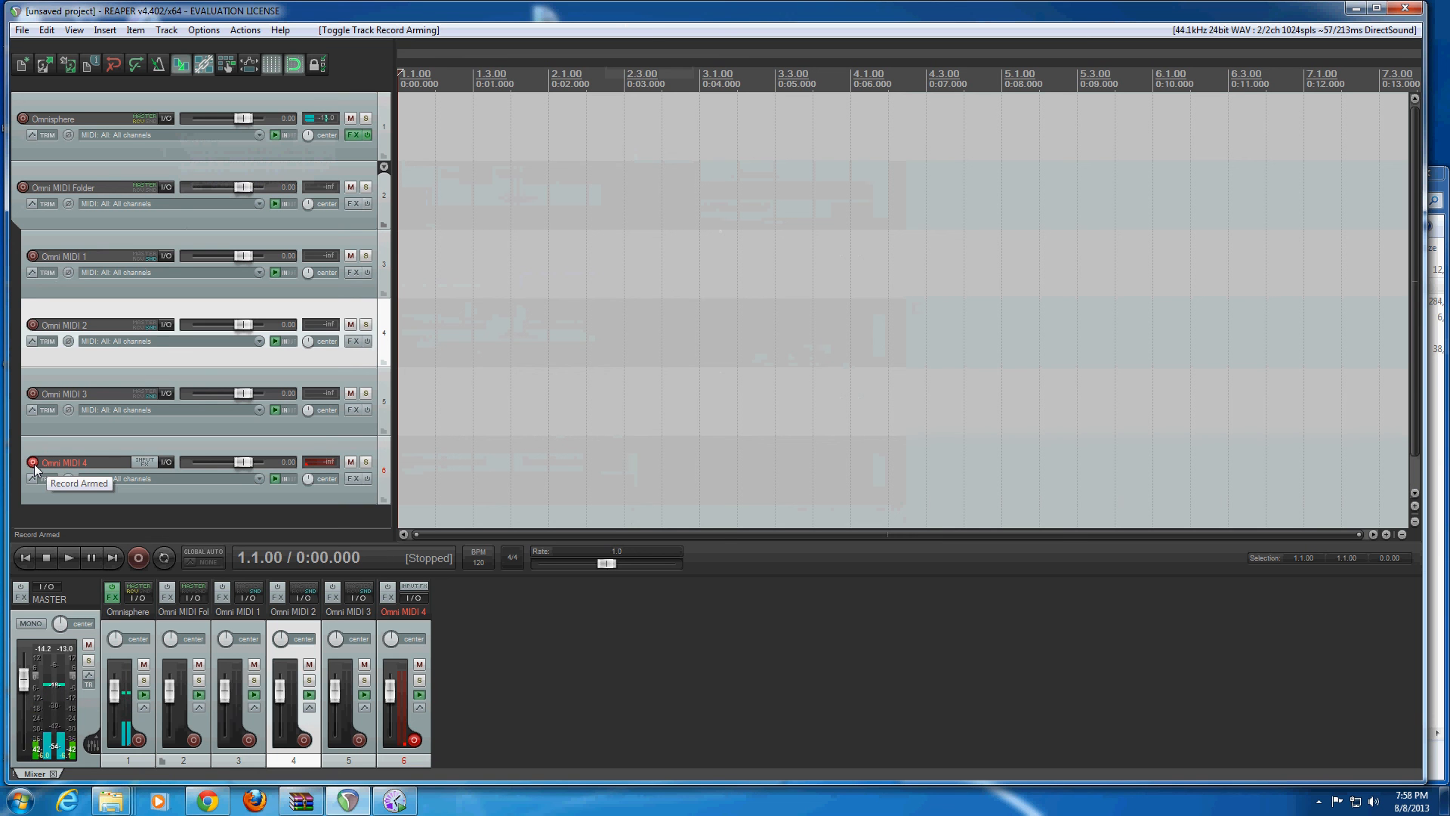
click(34, 464)
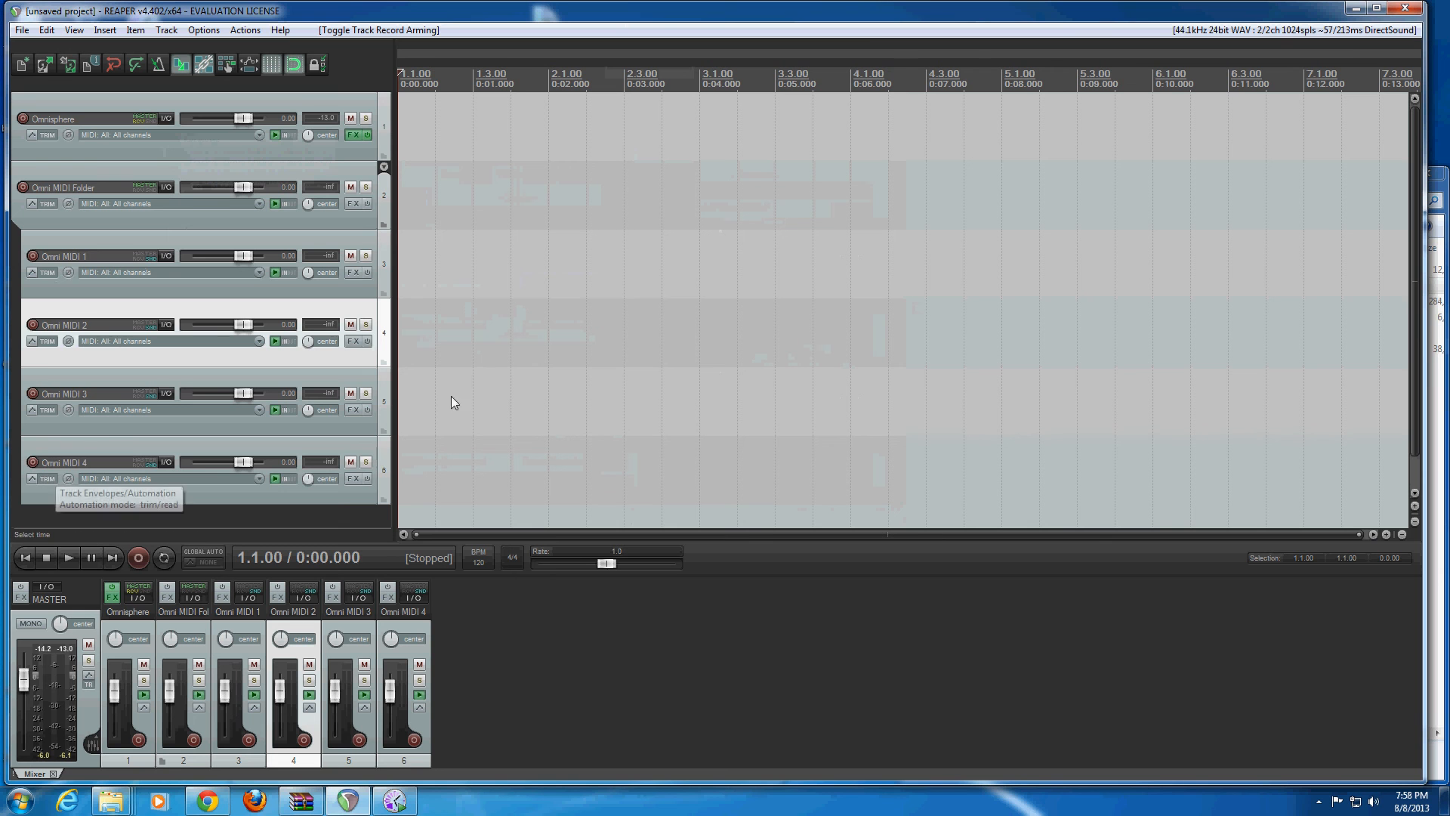
Arm Omni MIDI 1, record a MIDI take of about 4.7 seconds from the project start, and disarm the track.
click(1414, 521)
click(1414, 521)
click(1415, 521)
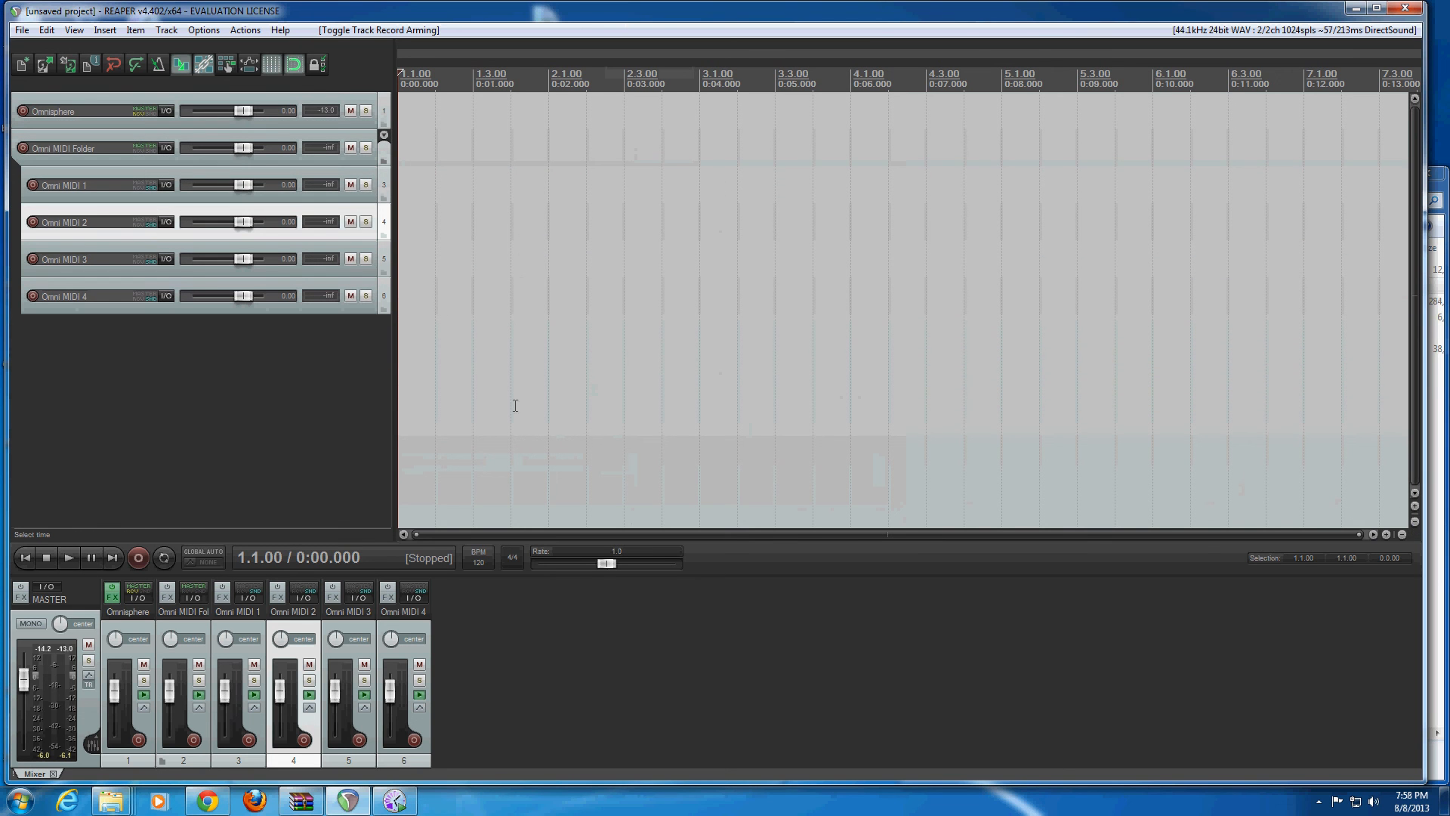
click(374, 440)
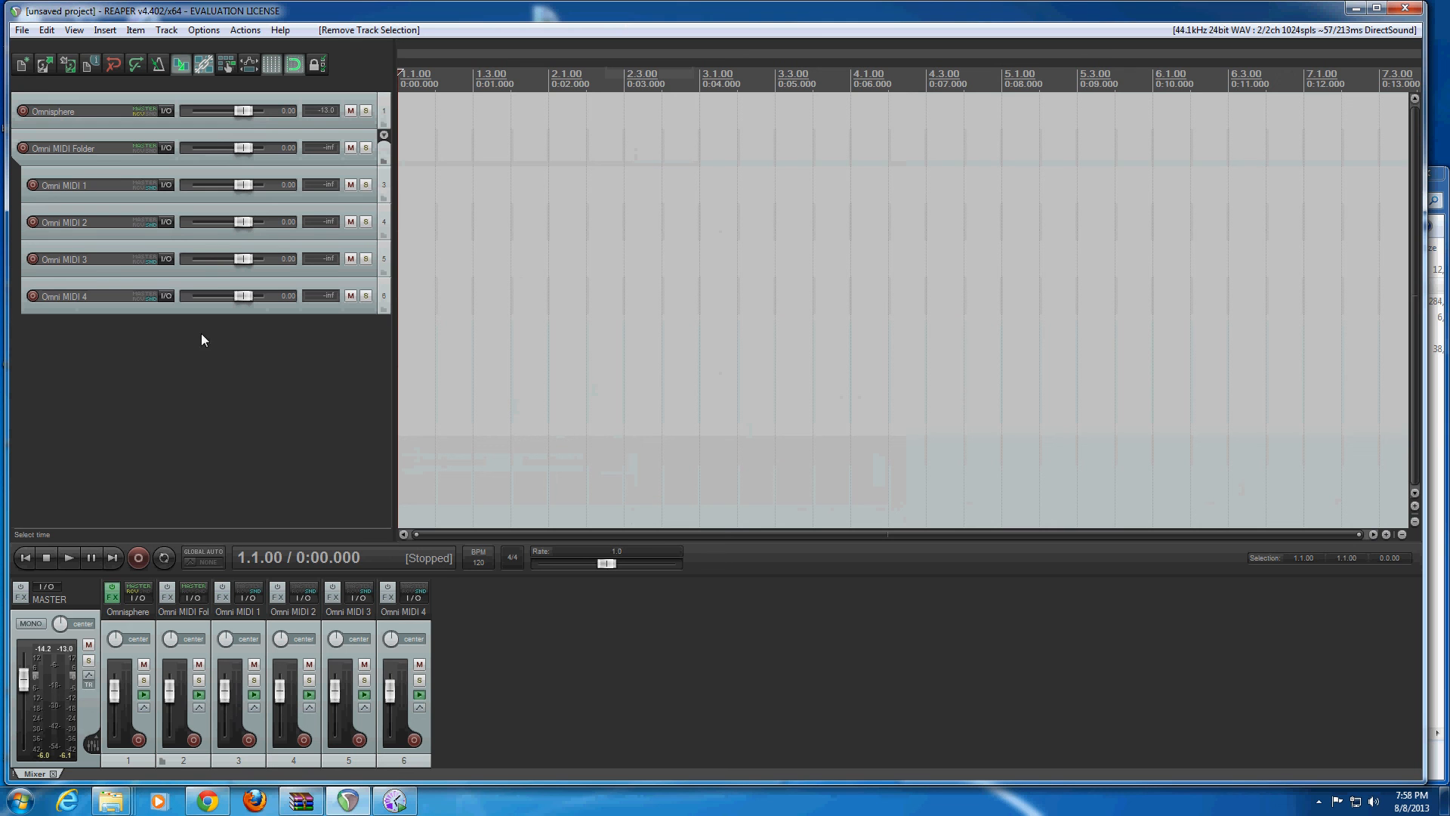
click(32, 185)
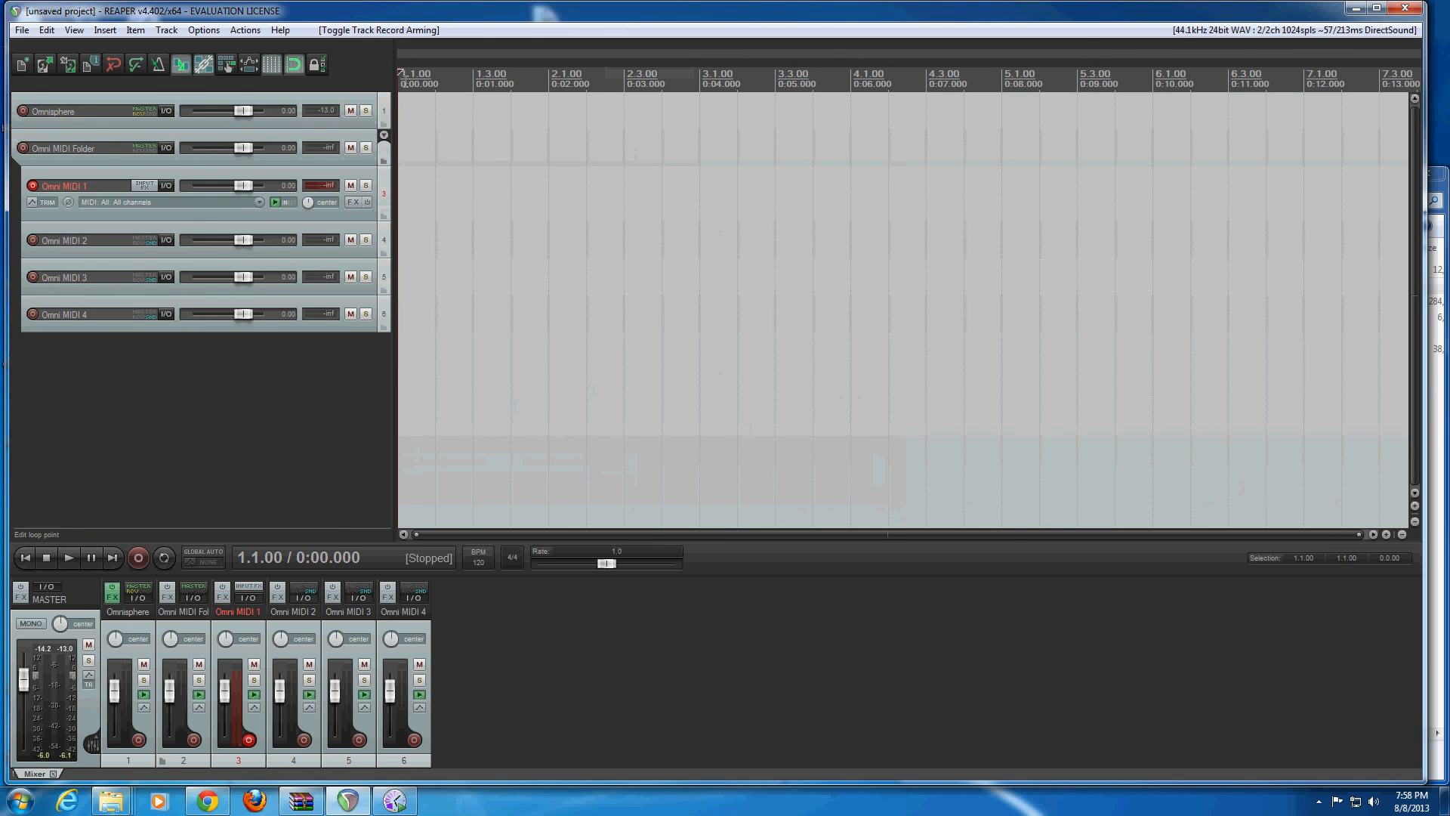
click(144, 556)
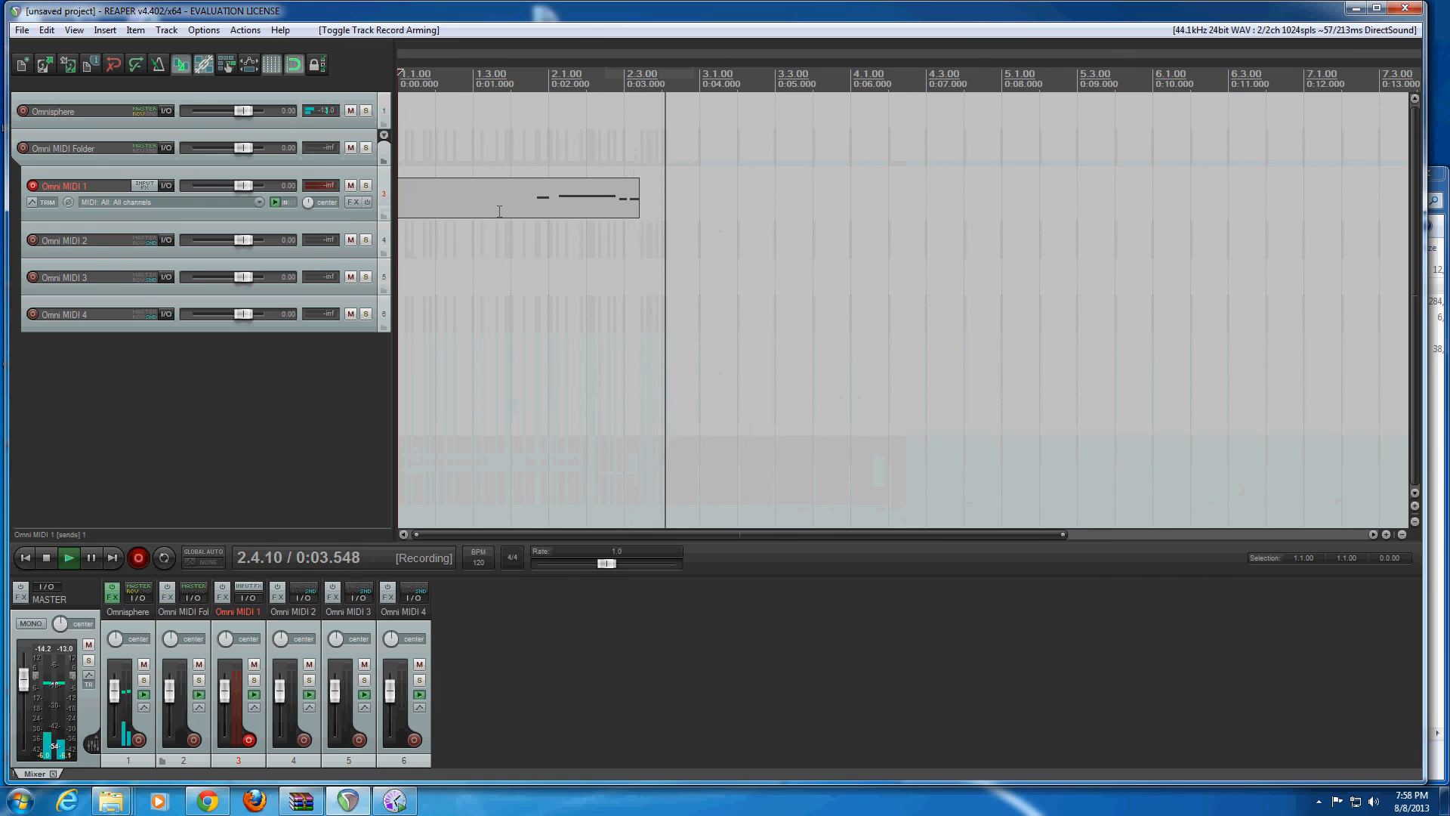
click(44, 558)
click(33, 185)
Arm Omni MIDI 2, record a MIDI take of about 4.2 seconds from the project start, and disarm the track.
click(32, 222)
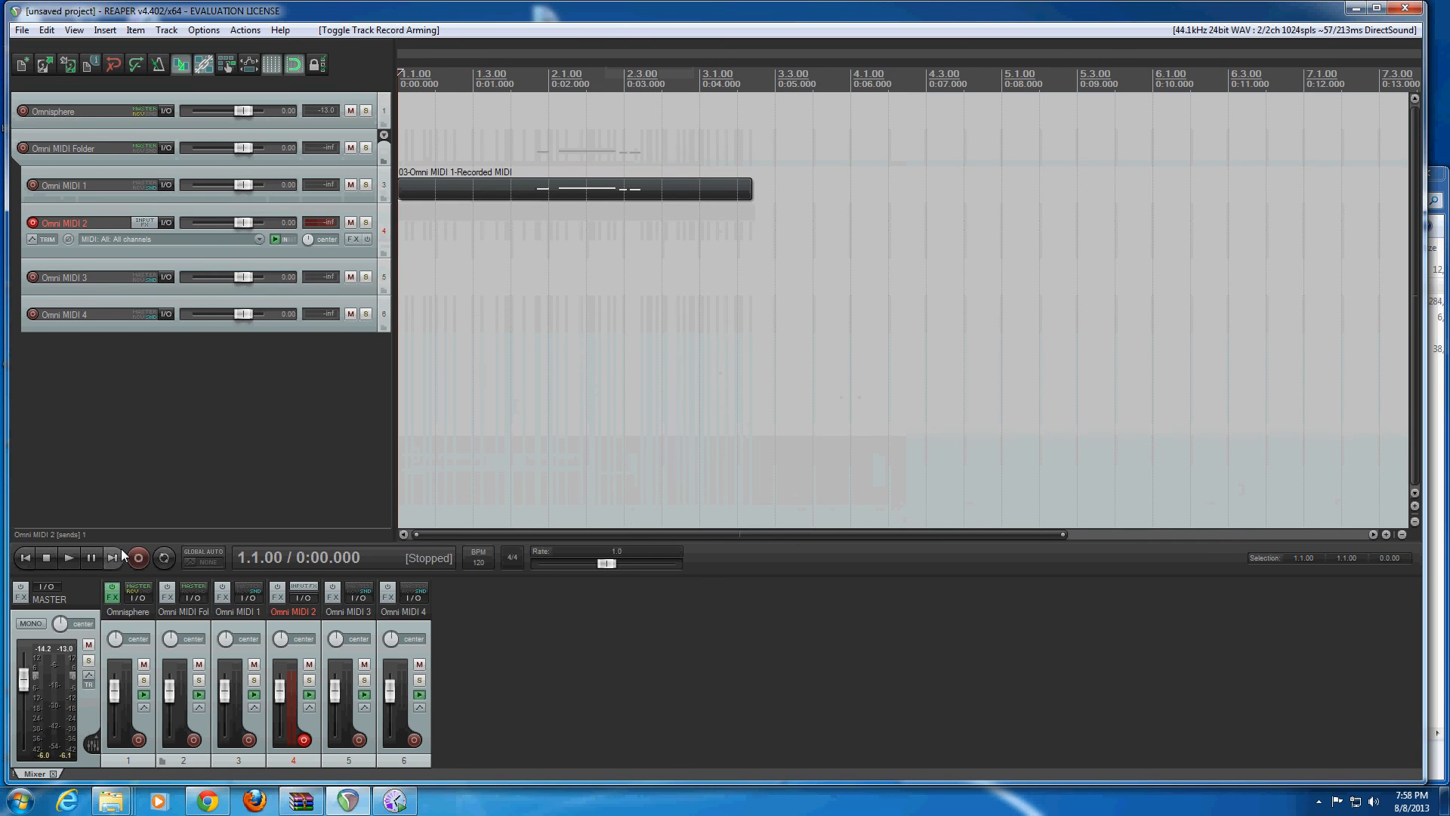
click(139, 558)
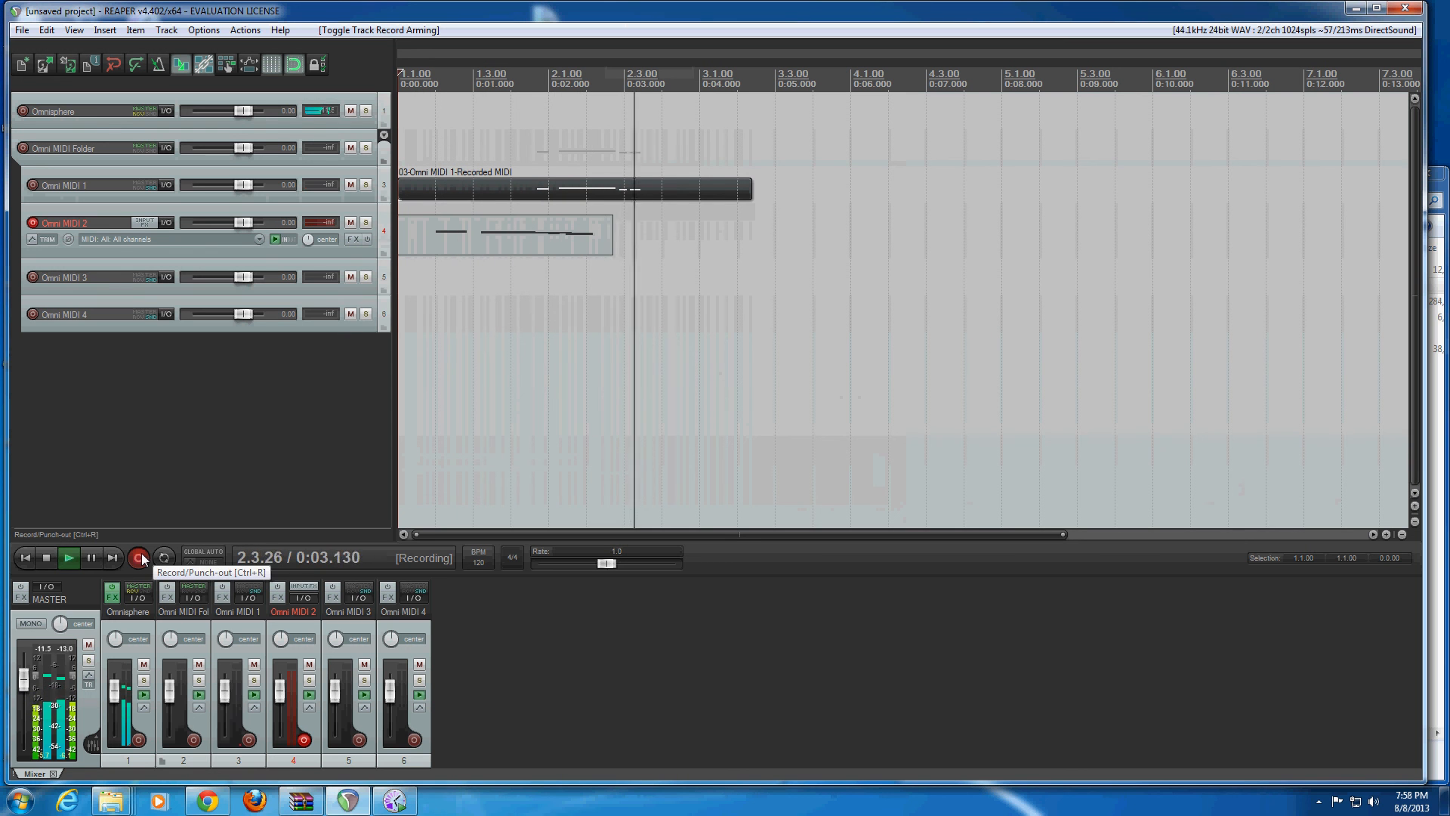
click(46, 558)
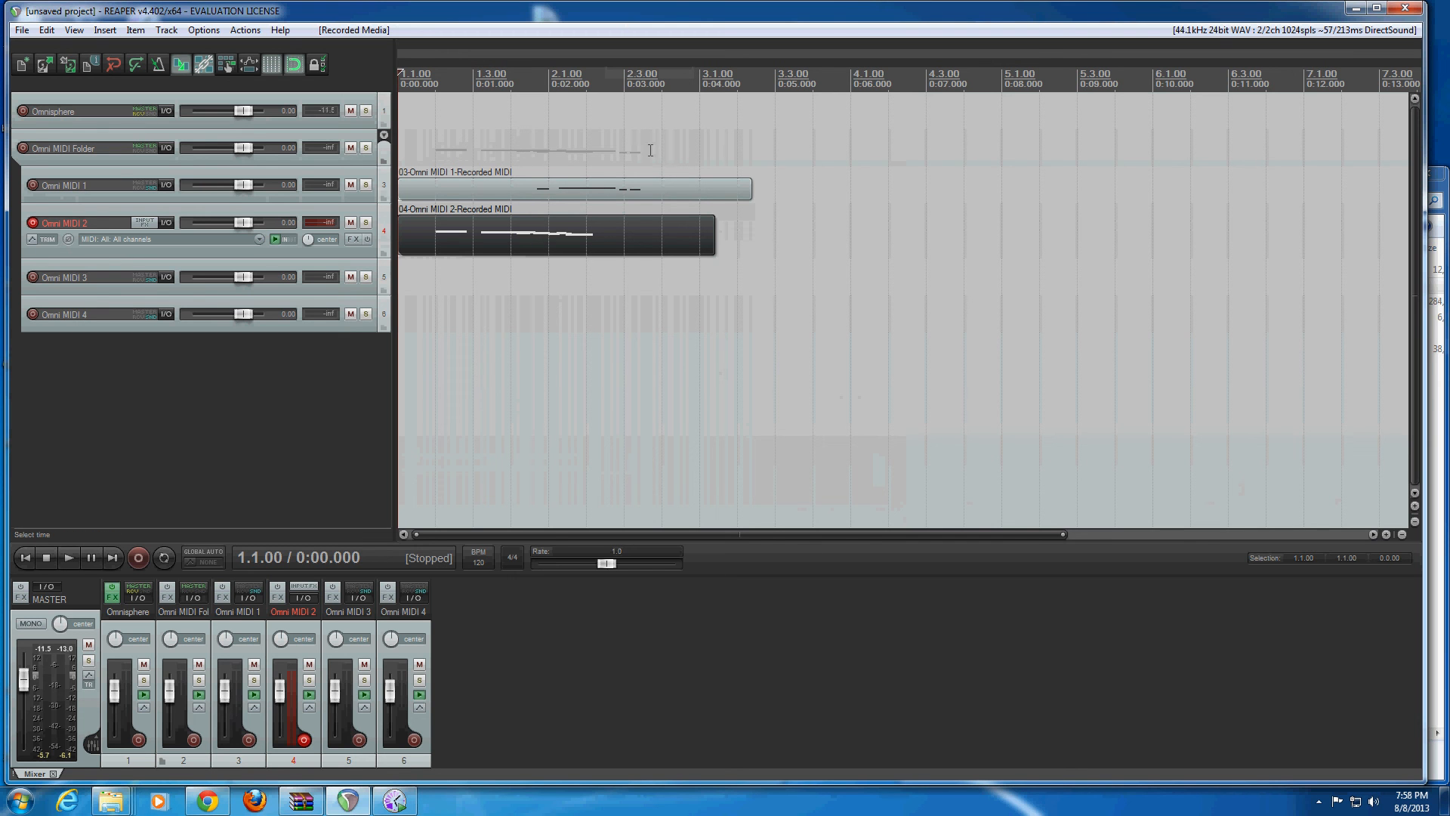
click(32, 223)
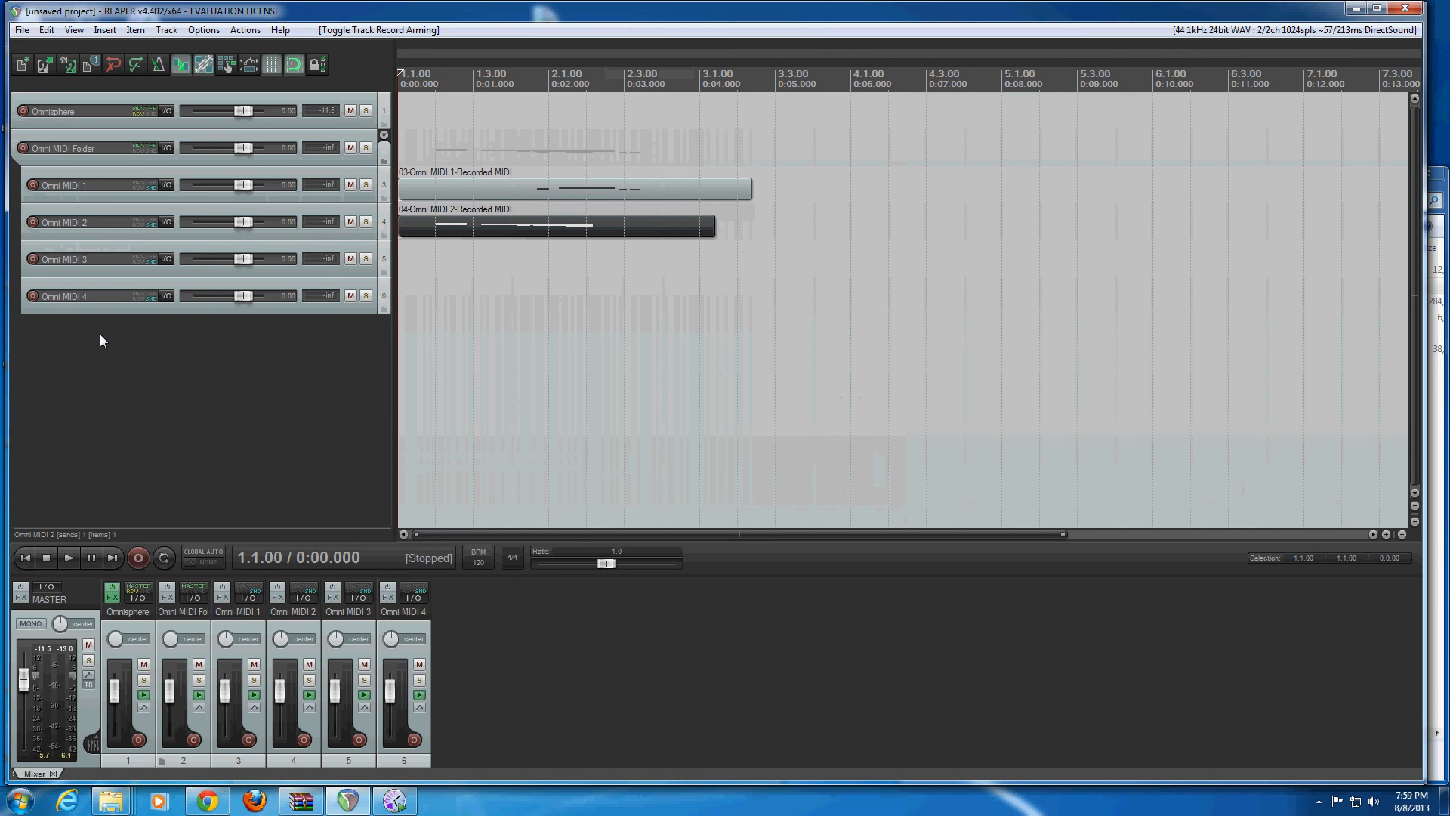
right_click(83, 402)
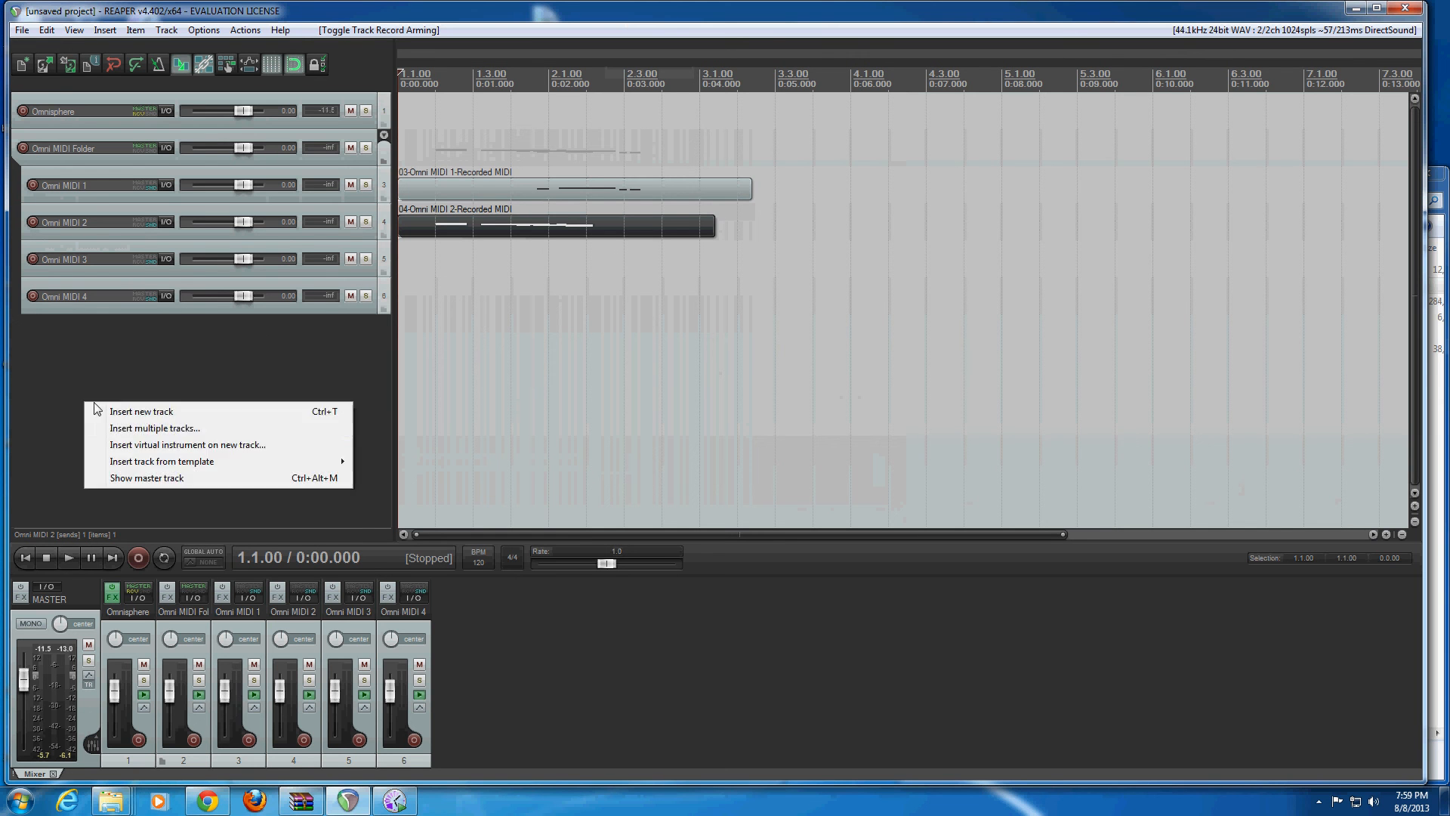
click(170, 380)
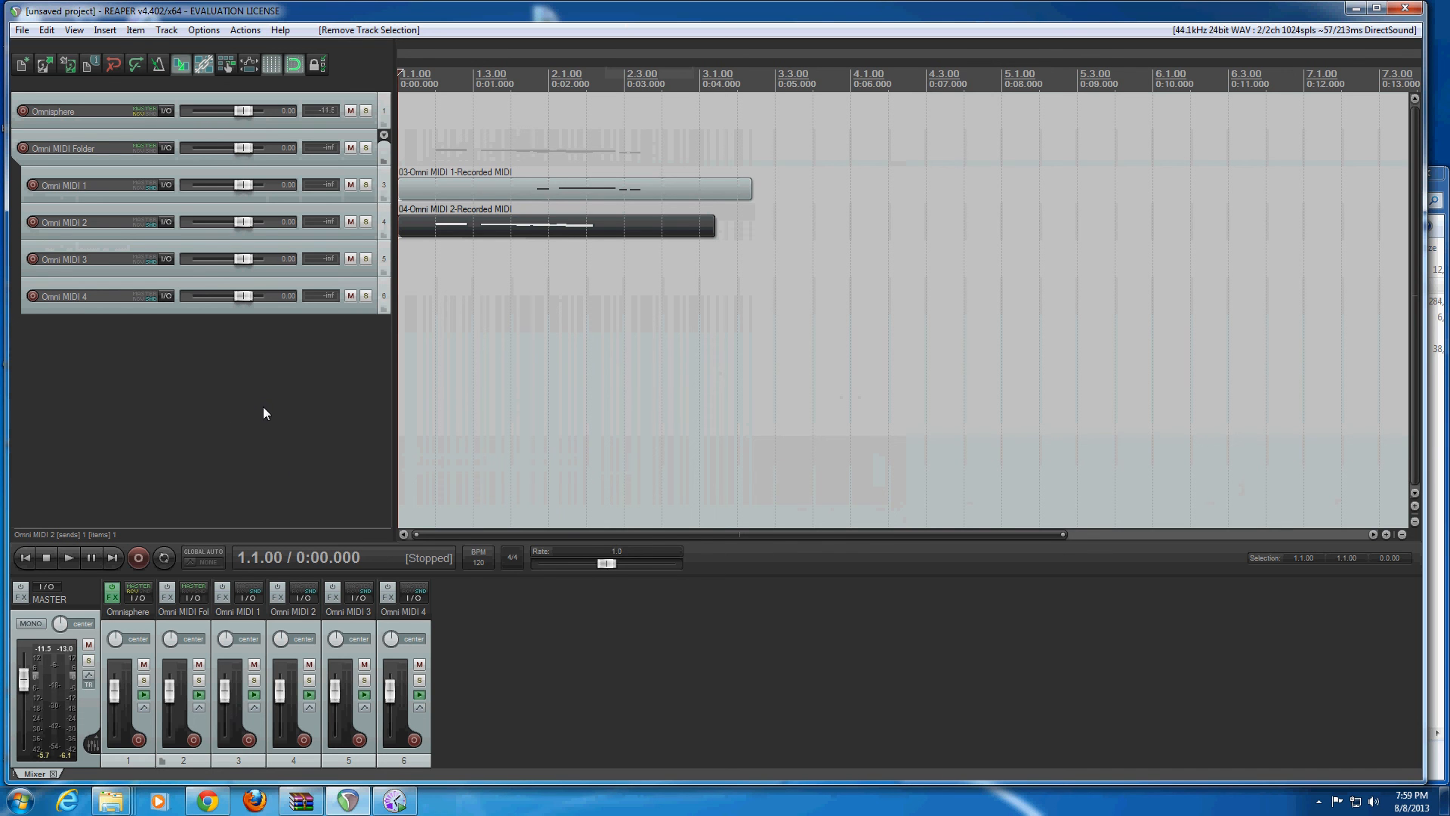
click(207, 802)
drag(519, 68, 202, 50)
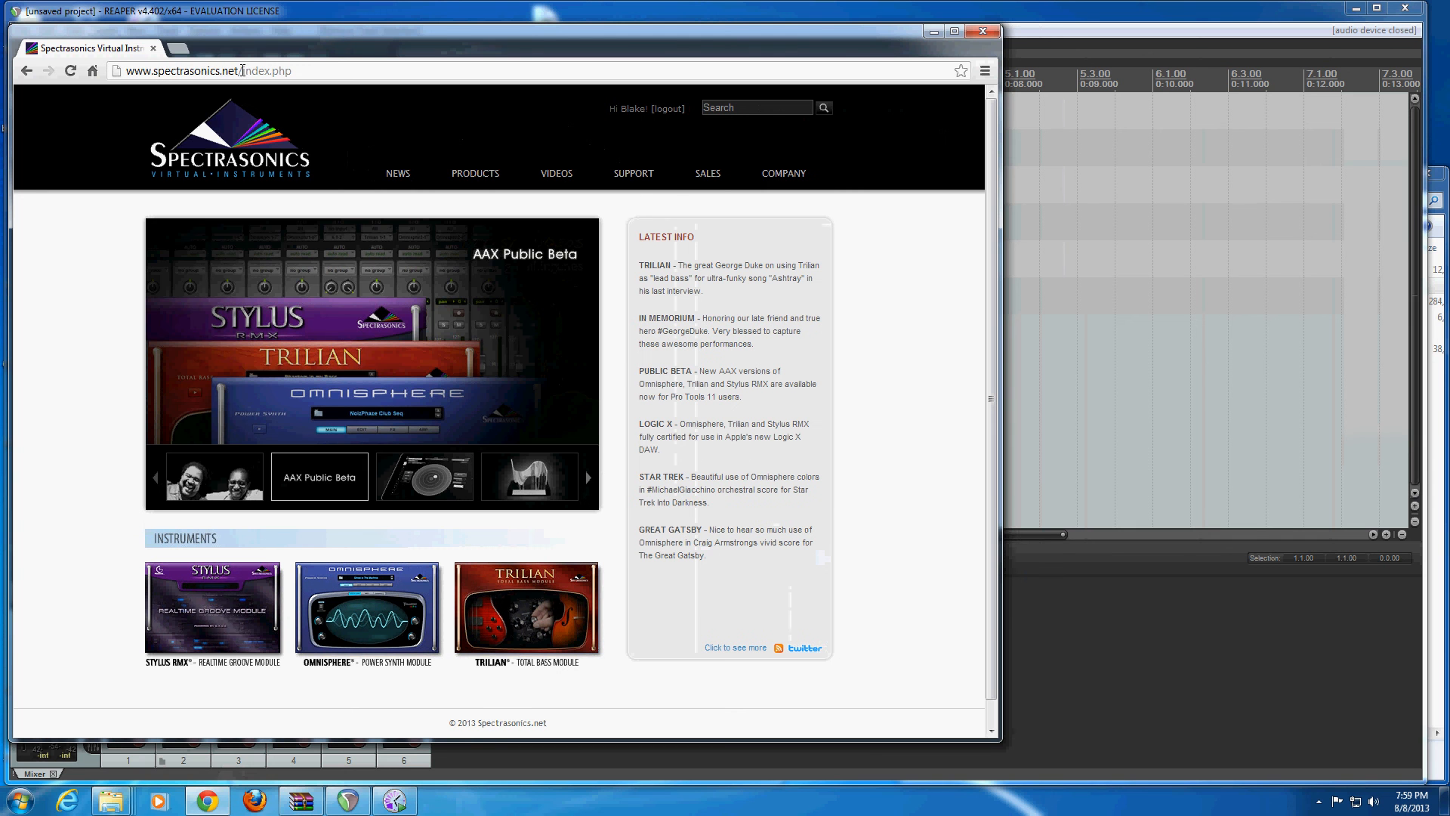
drag(292, 71, 245, 71)
key(BackSpace)
key(Return)
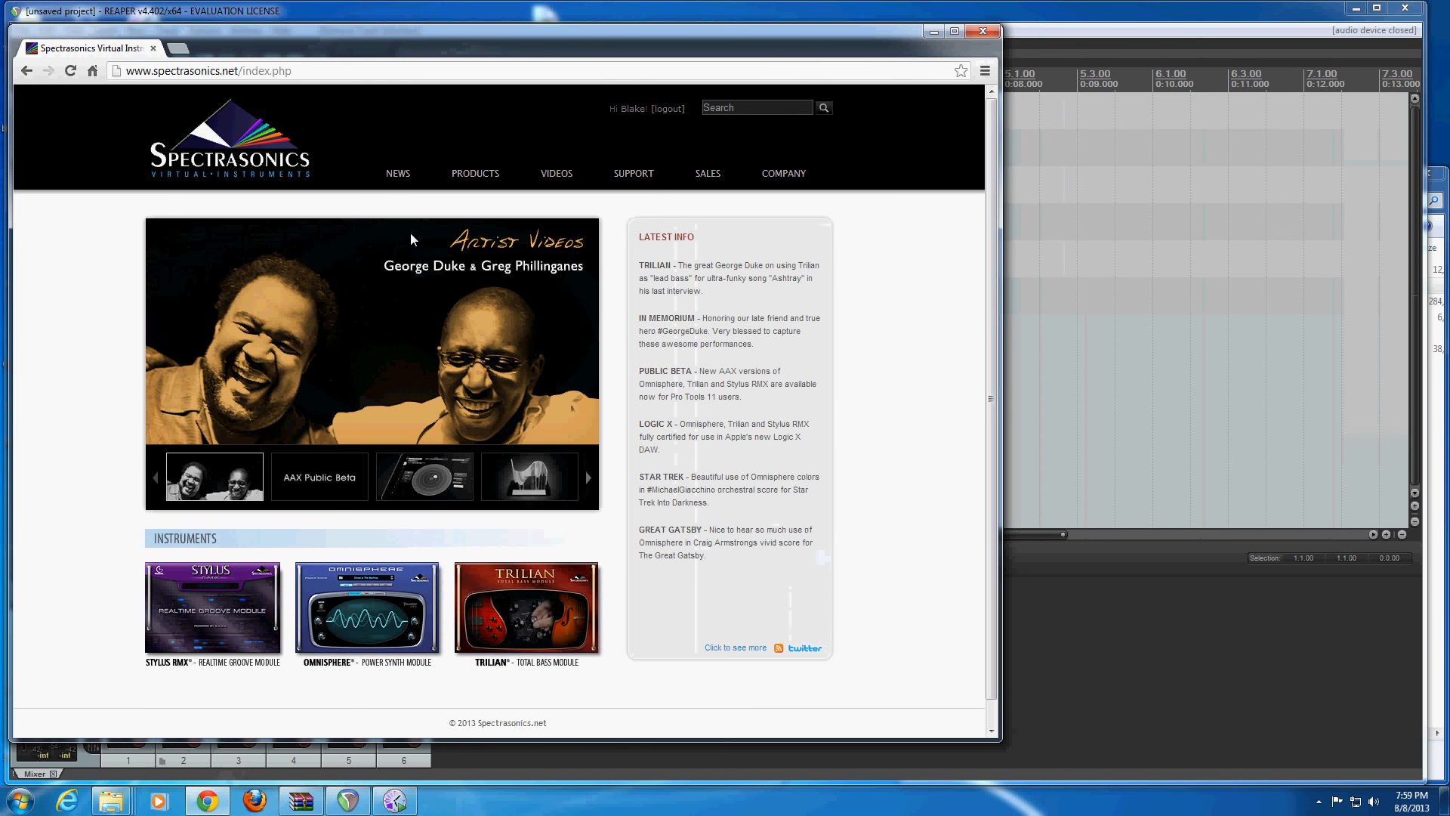
mouse_move(646, 176)
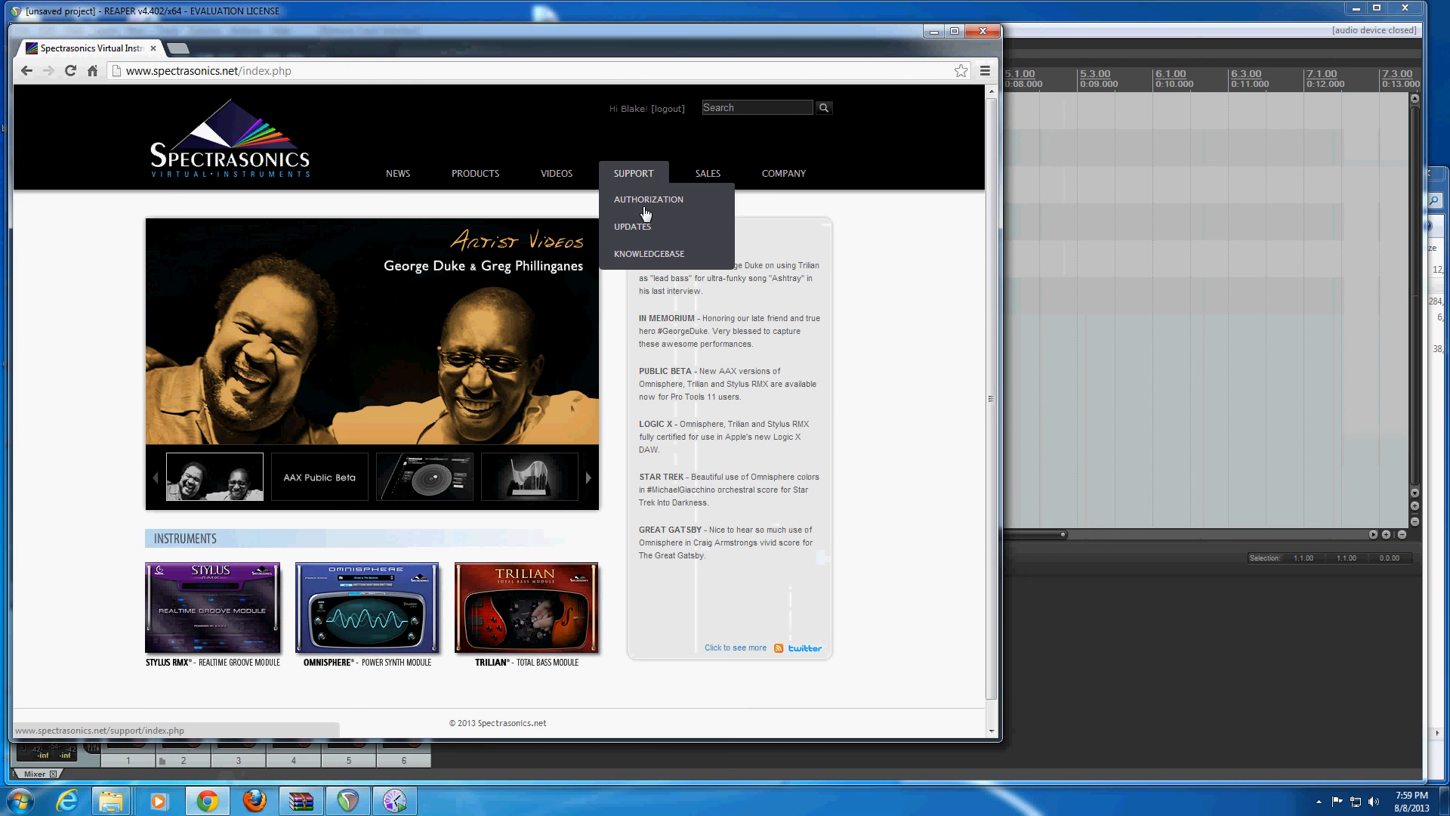
click(650, 257)
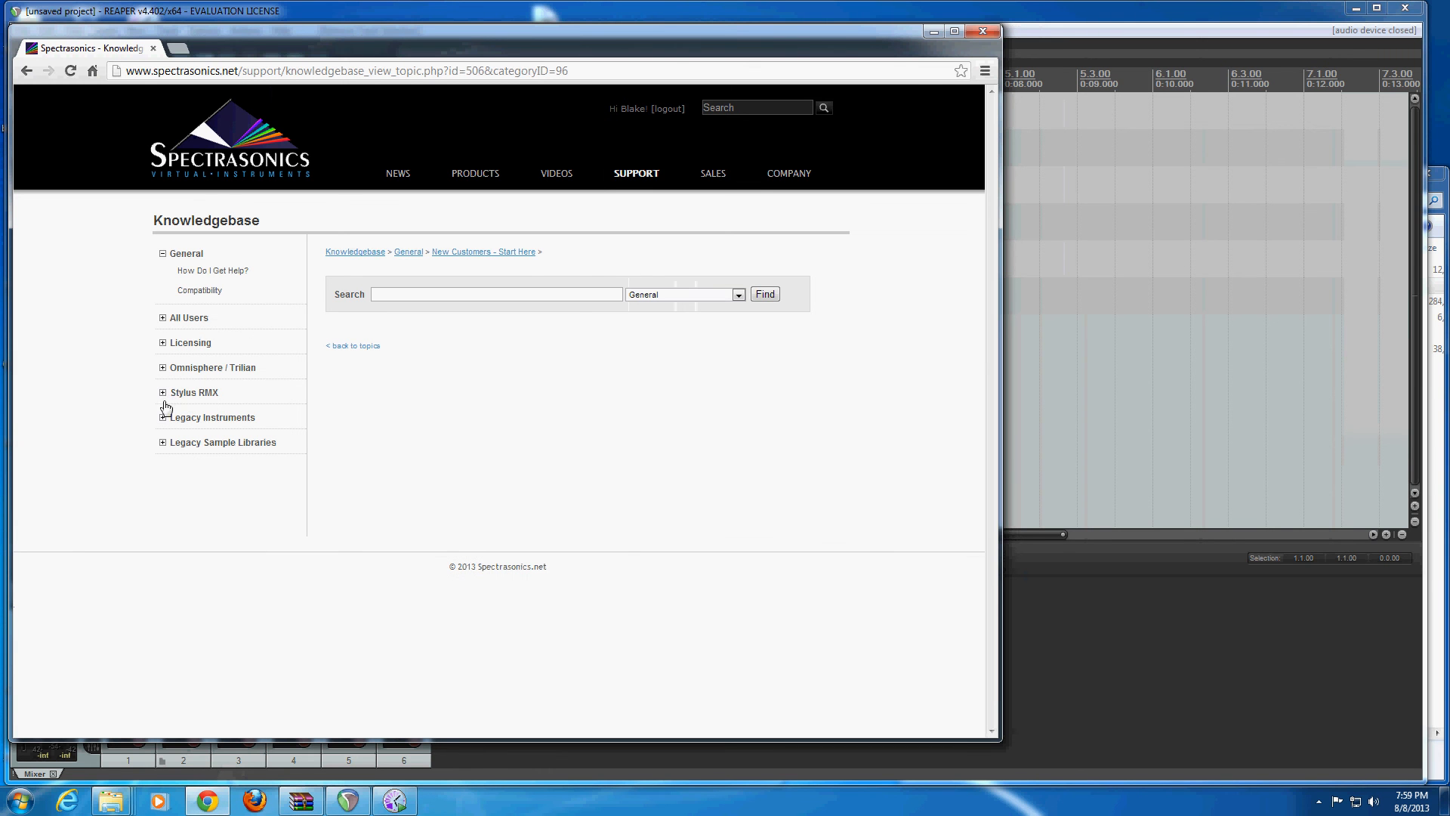
Open the Reaper article in the Omnisphere / Trilian Host Tutorials - Basic Setup topics and read through its instructions to step 13.
click(181, 369)
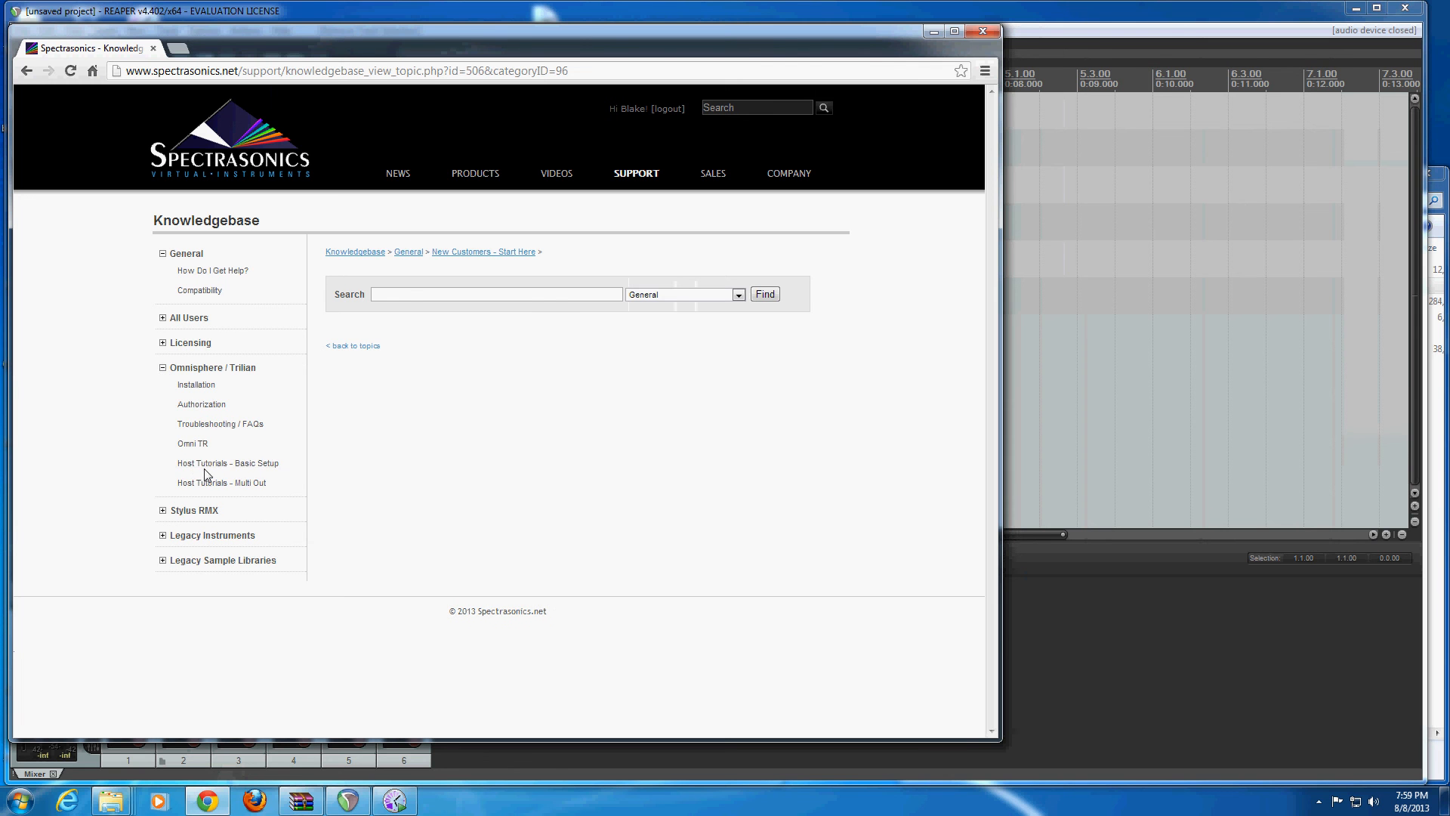
click(252, 471)
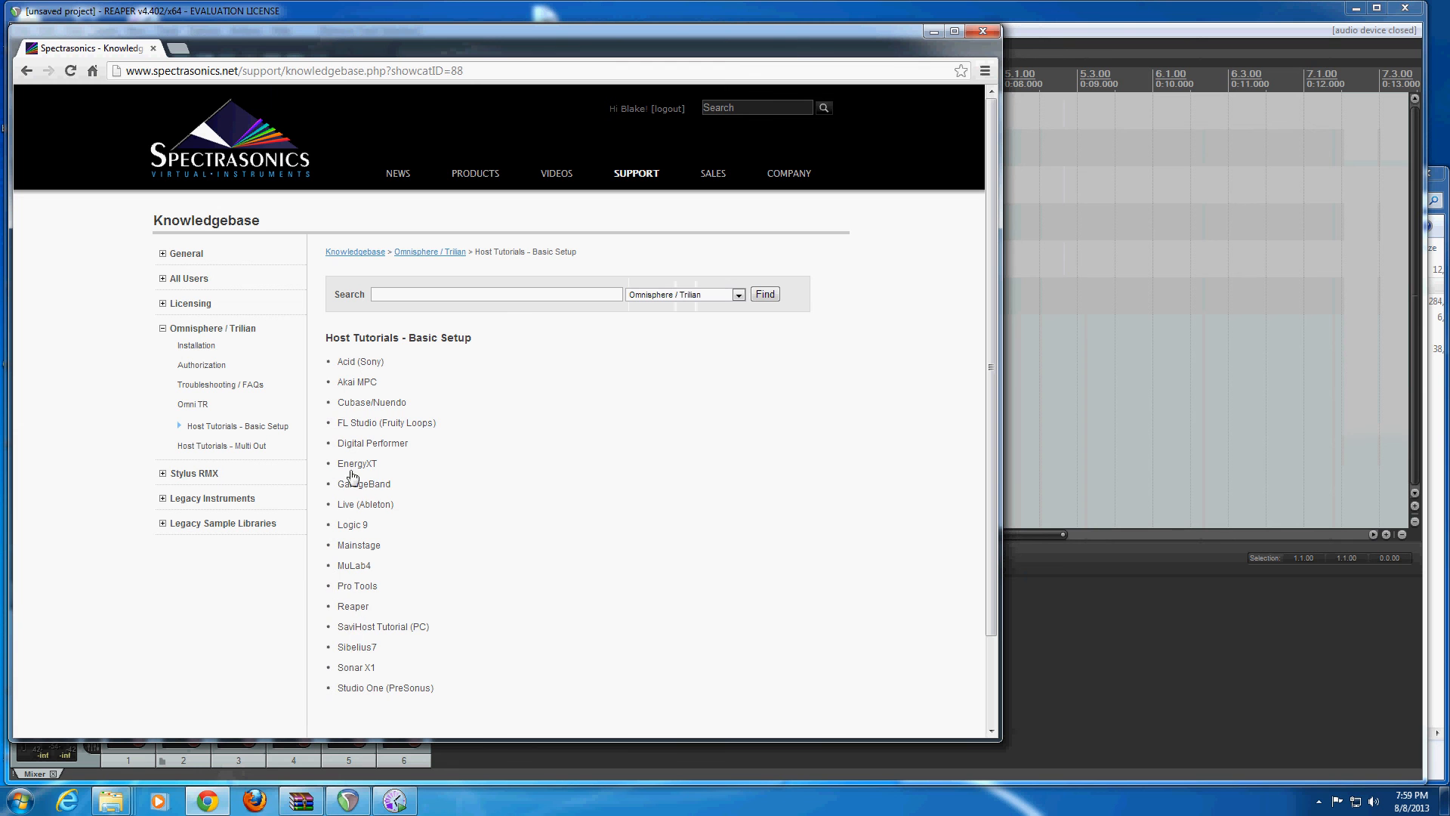
click(358, 609)
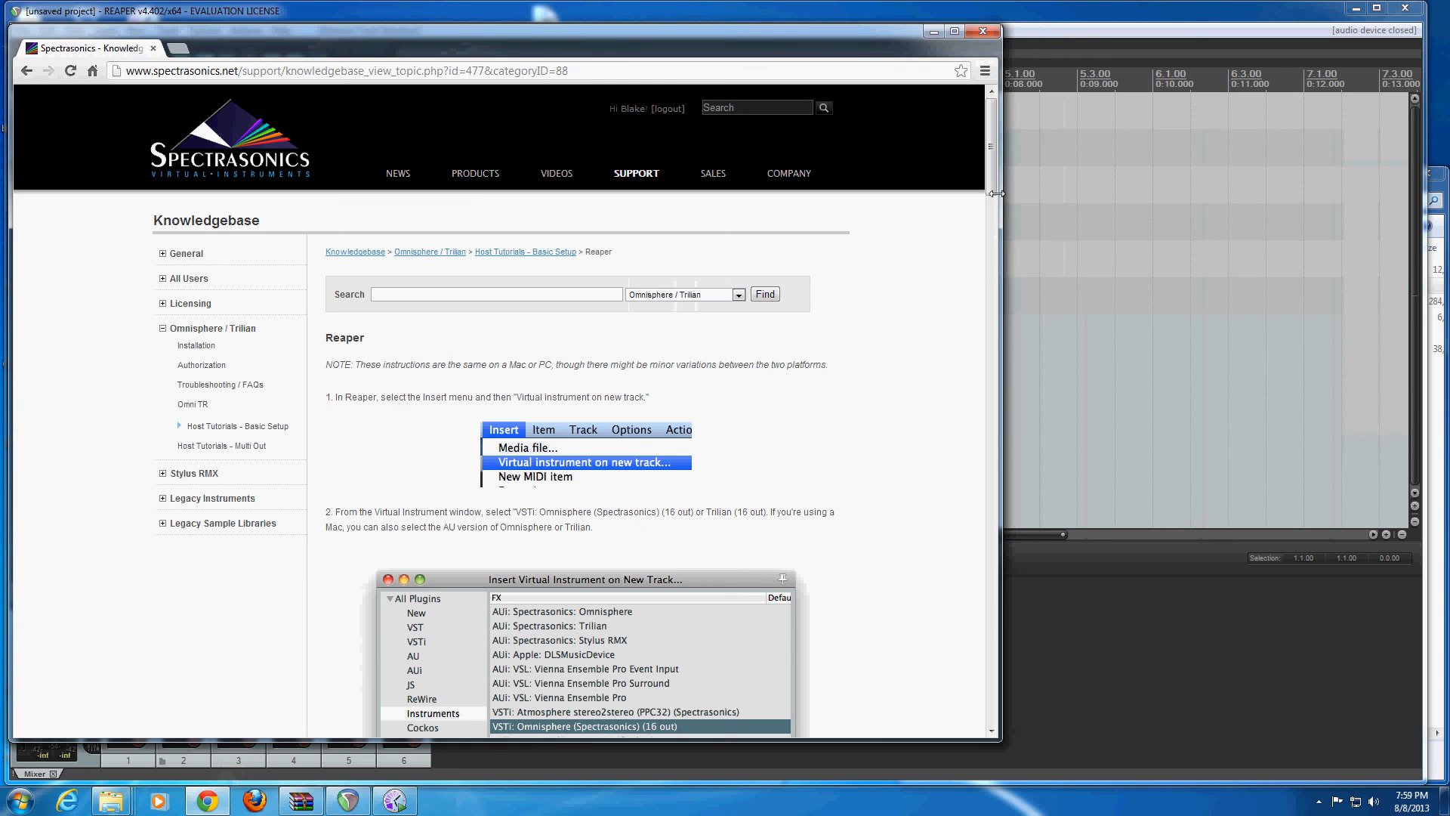
drag(993, 189, 984, 358)
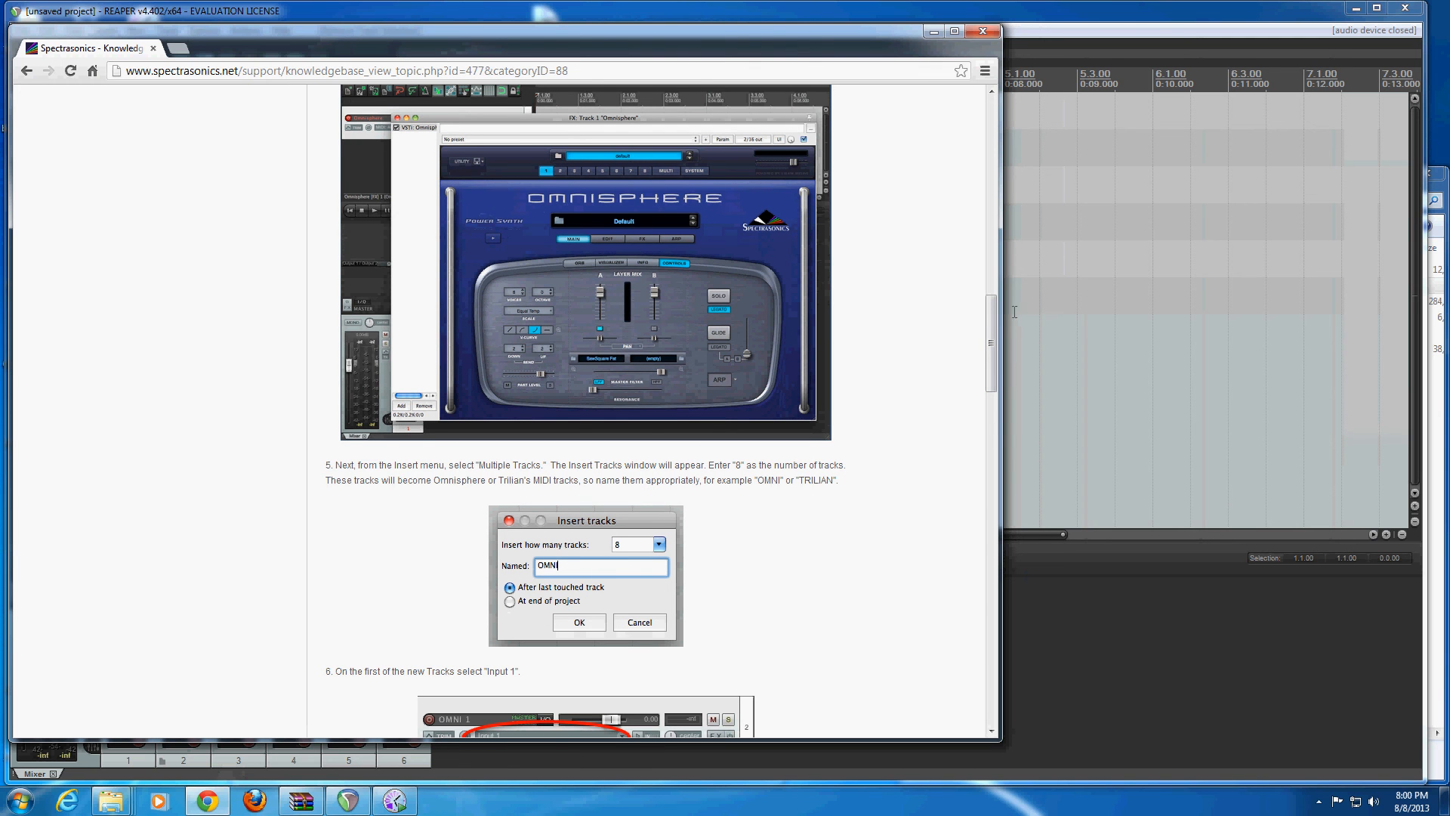
drag(987, 332, 982, 550)
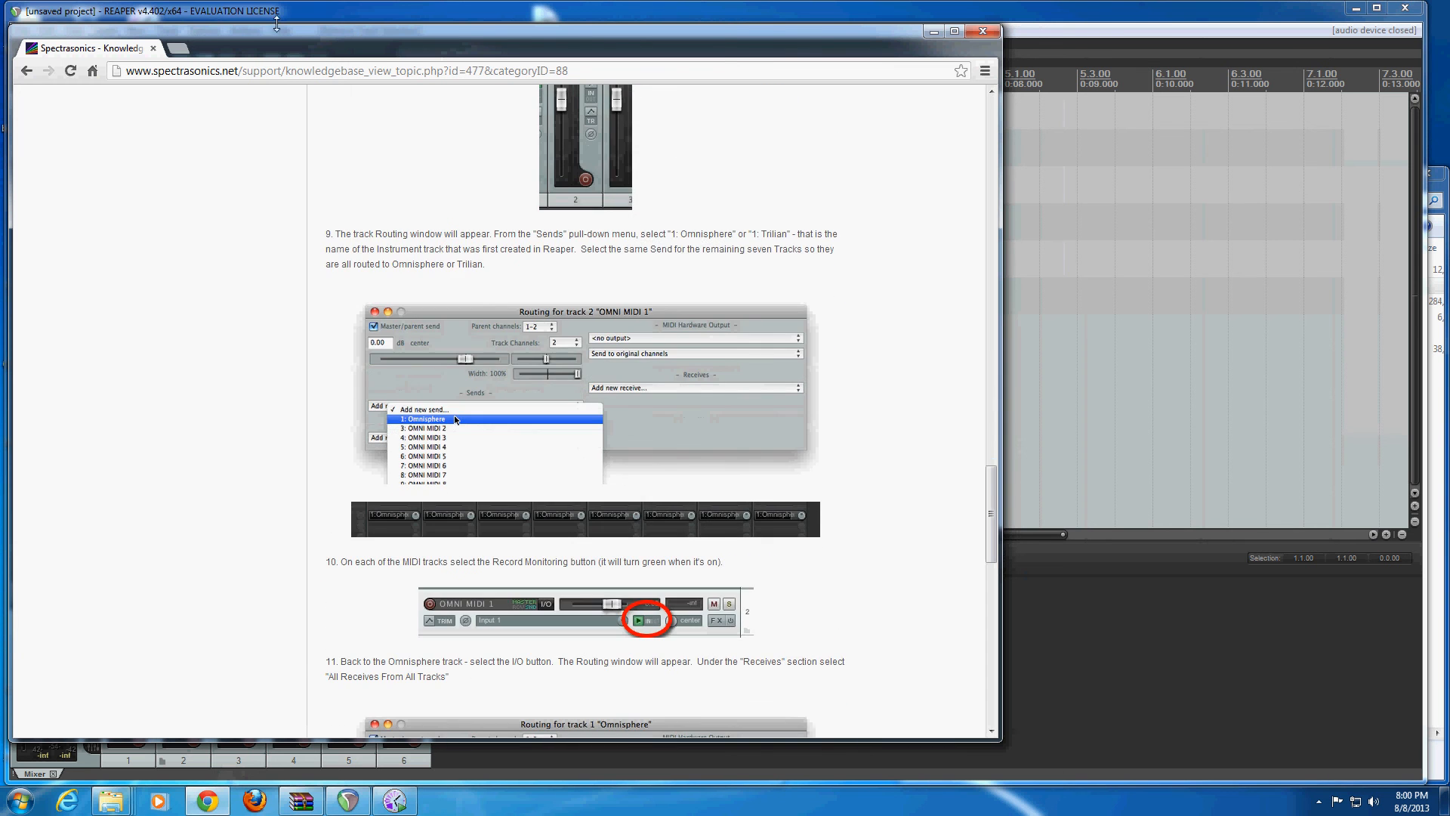
scroll(282, 96, down, 12)
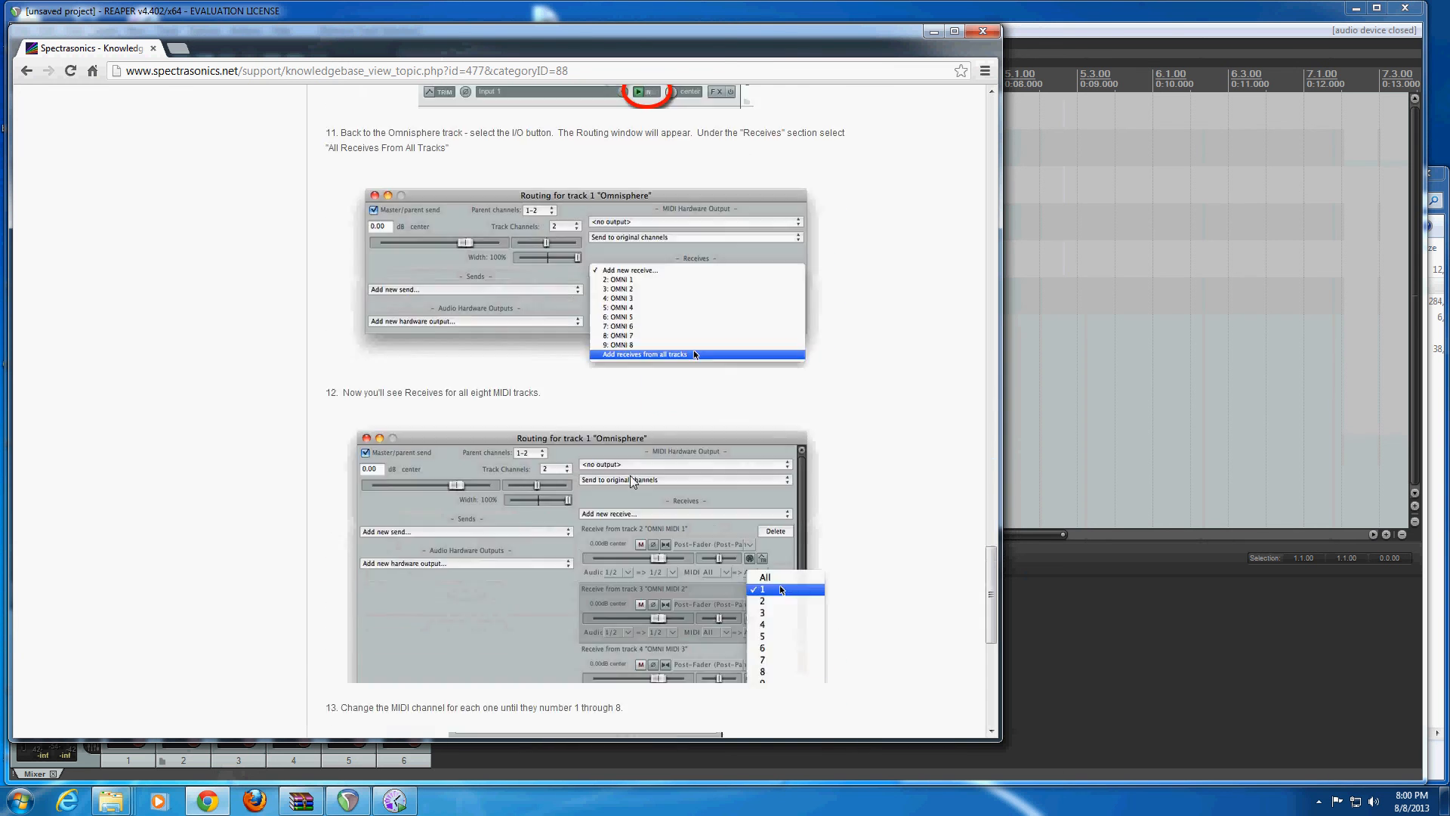
Switch to REAPER, review the routing of the Omni MIDI Folder track, close it and deselect the track.
click(184, 13)
click(48, 135)
click(167, 149)
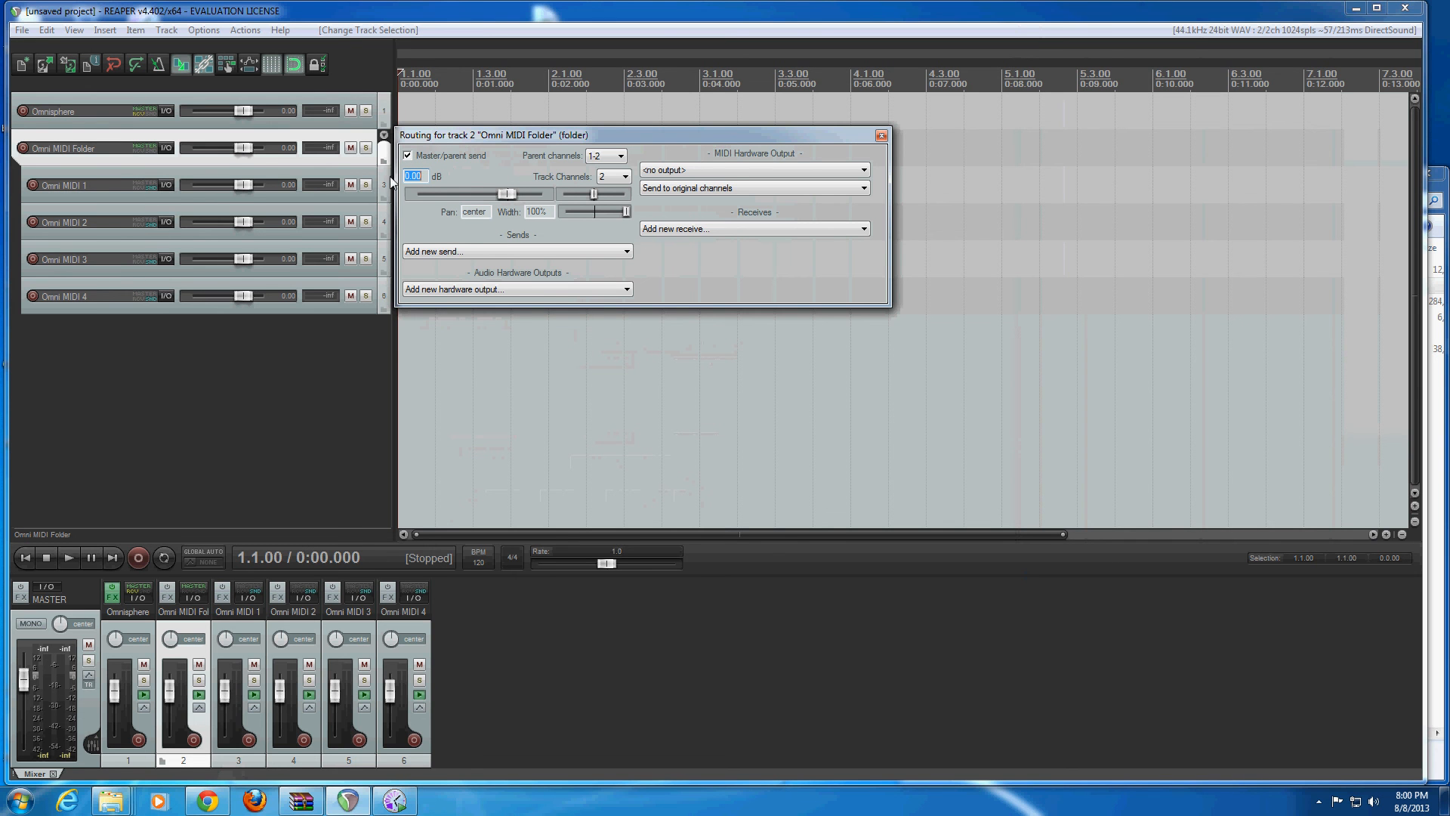
click(881, 135)
click(247, 368)
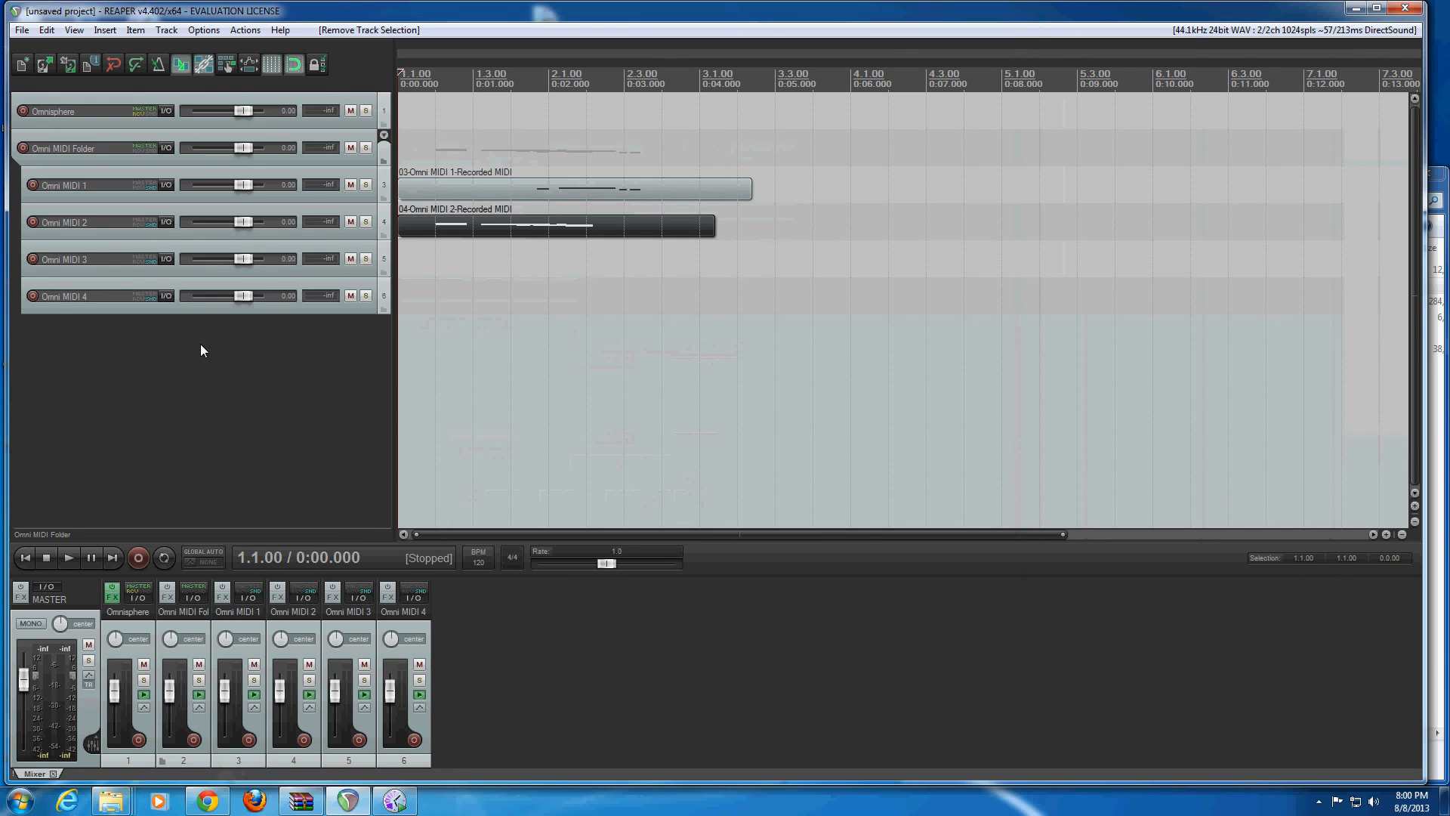